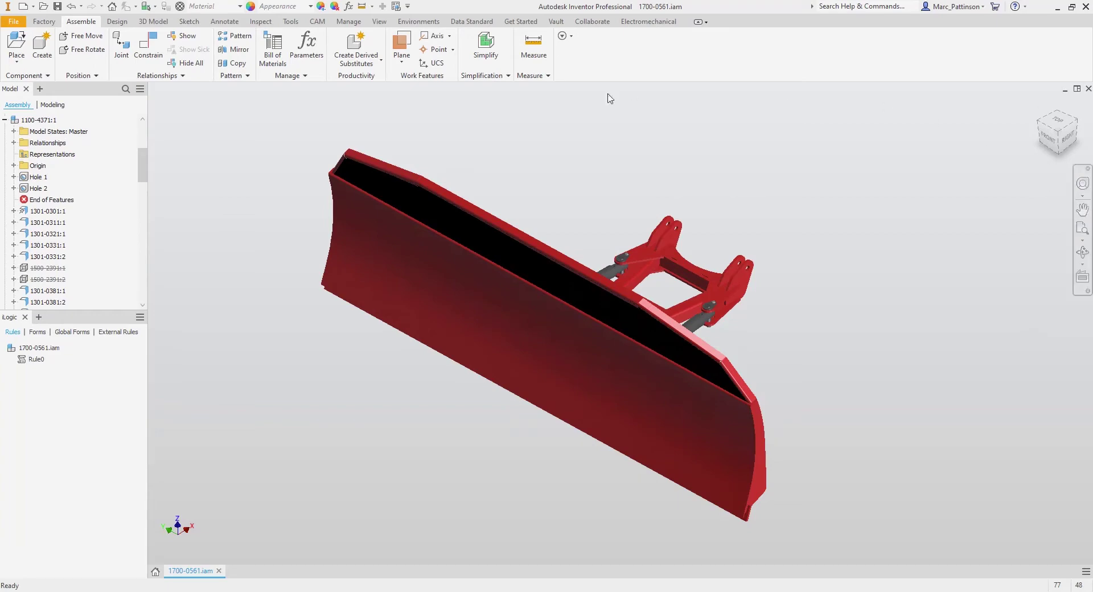
Open the plow blade subassembly 1100-4371.iam in its own tab and select its root node
right_click(526, 241)
left_click(539, 165)
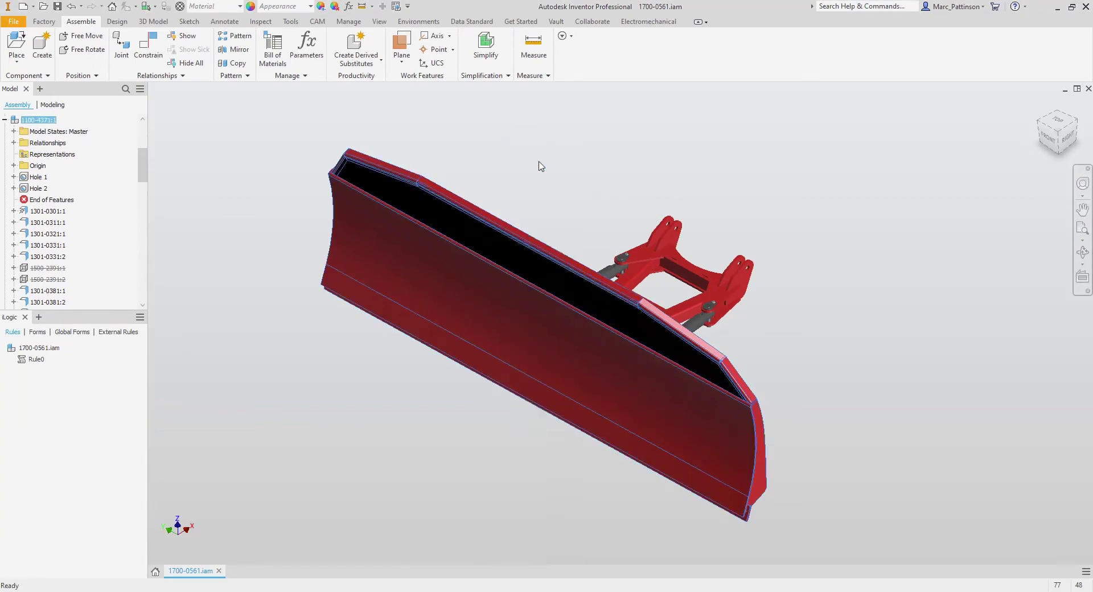
scroll(561, 426, "down", 3)
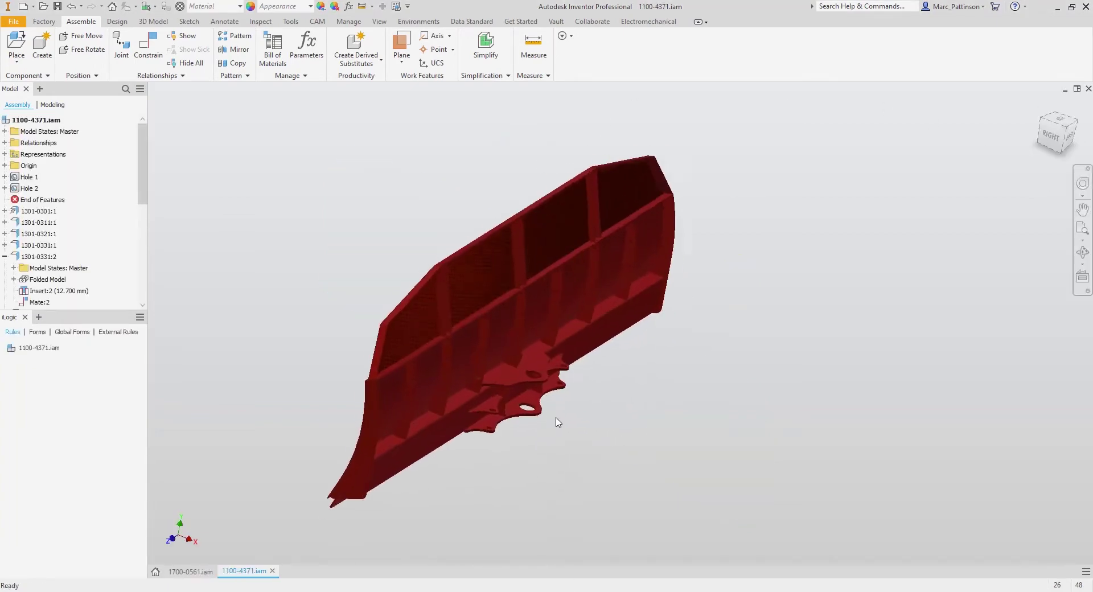
scroll(558, 421, "down", 2)
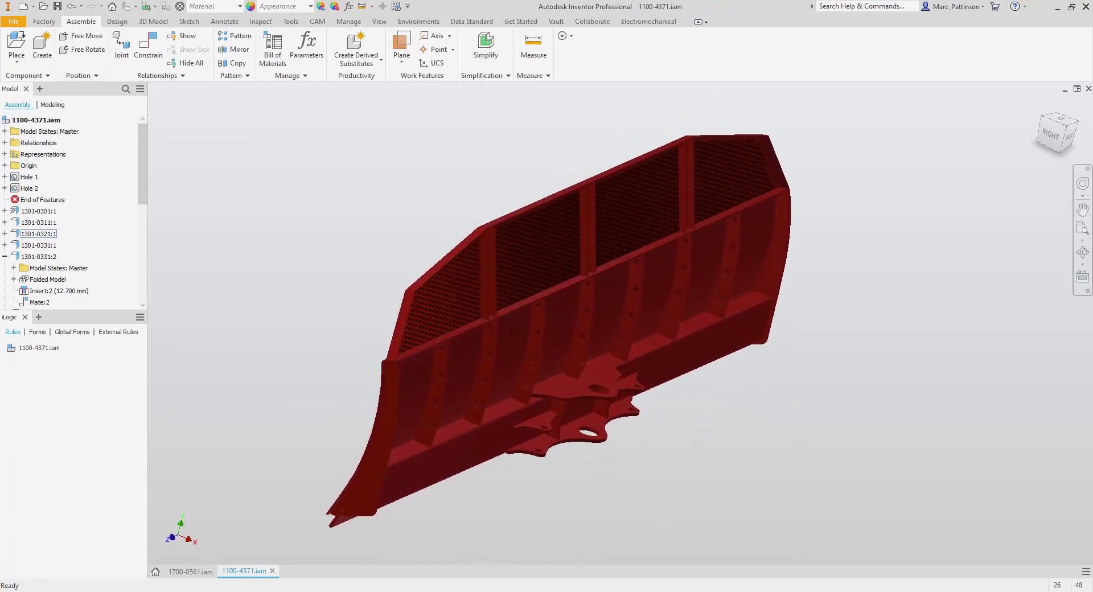
left_click(34, 120)
right_click(26, 124)
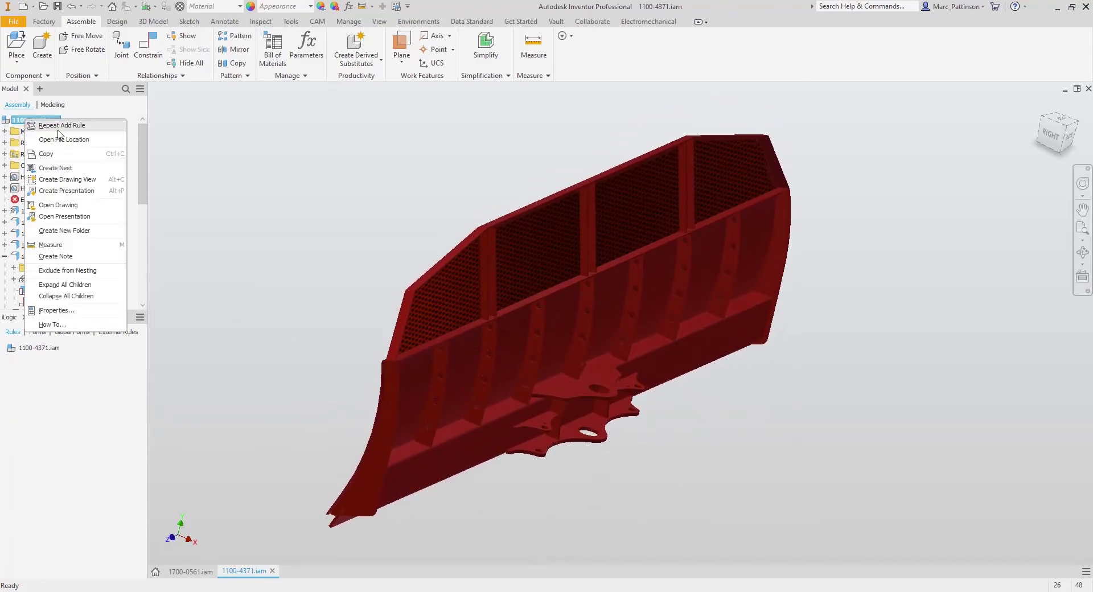
Create a nest from 1100-4371.iam with a different template, mapping all 15 shapes to new nesting materials
left_click(57, 169)
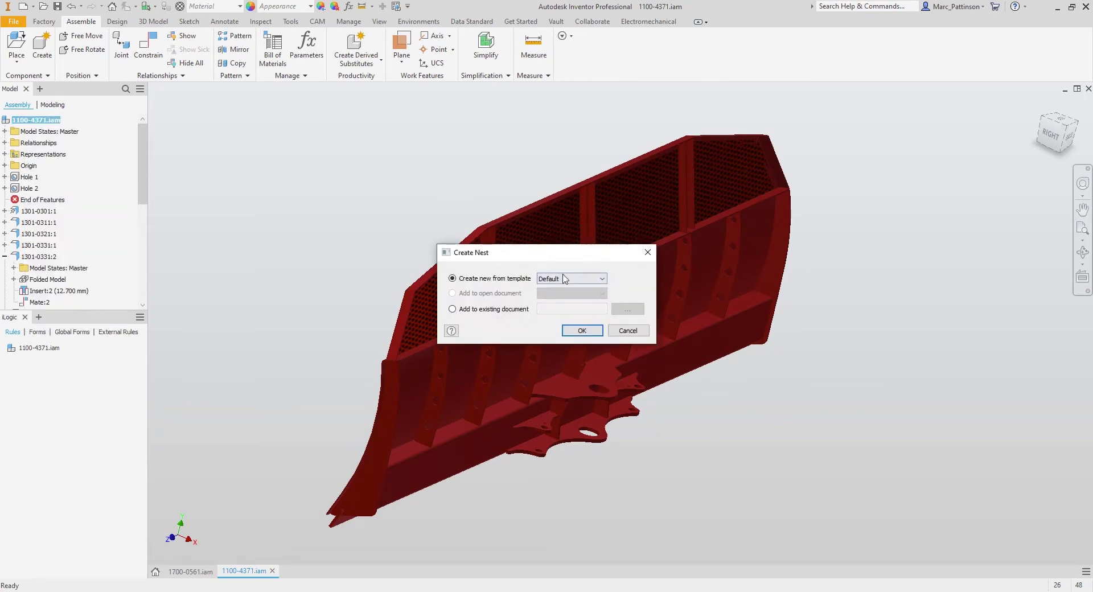
left_click(565, 279)
left_click(570, 301)
left_click(578, 330)
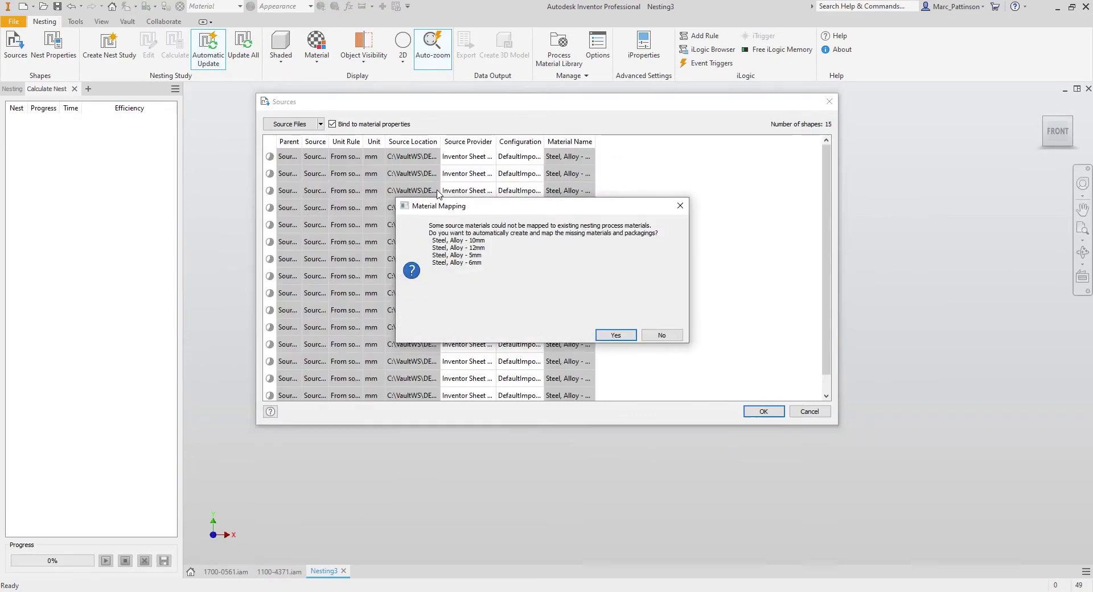
left_click(612, 335)
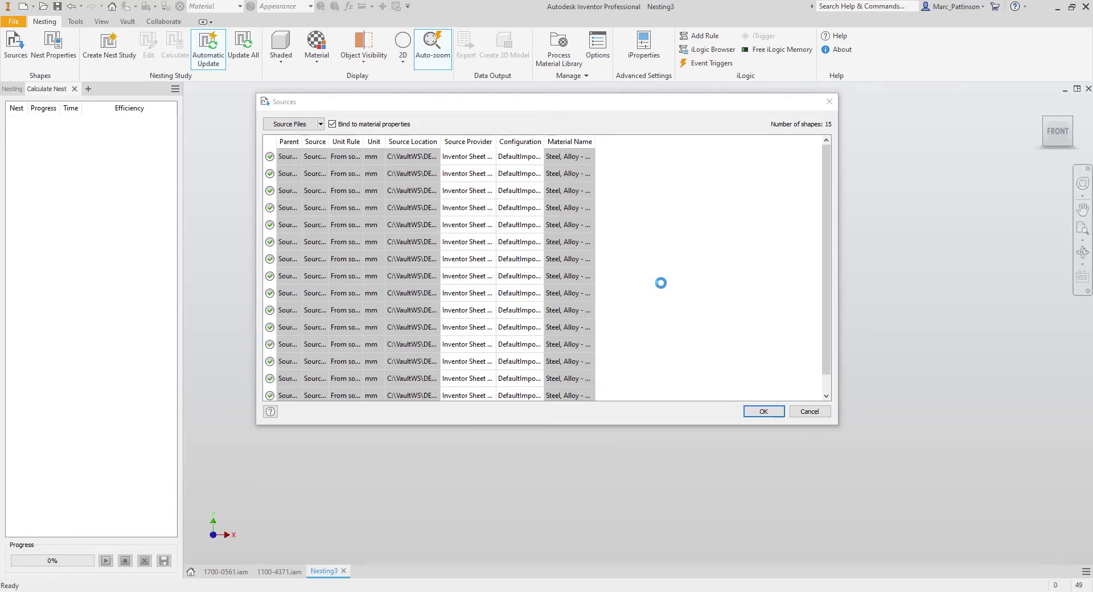
left_click(764, 412)
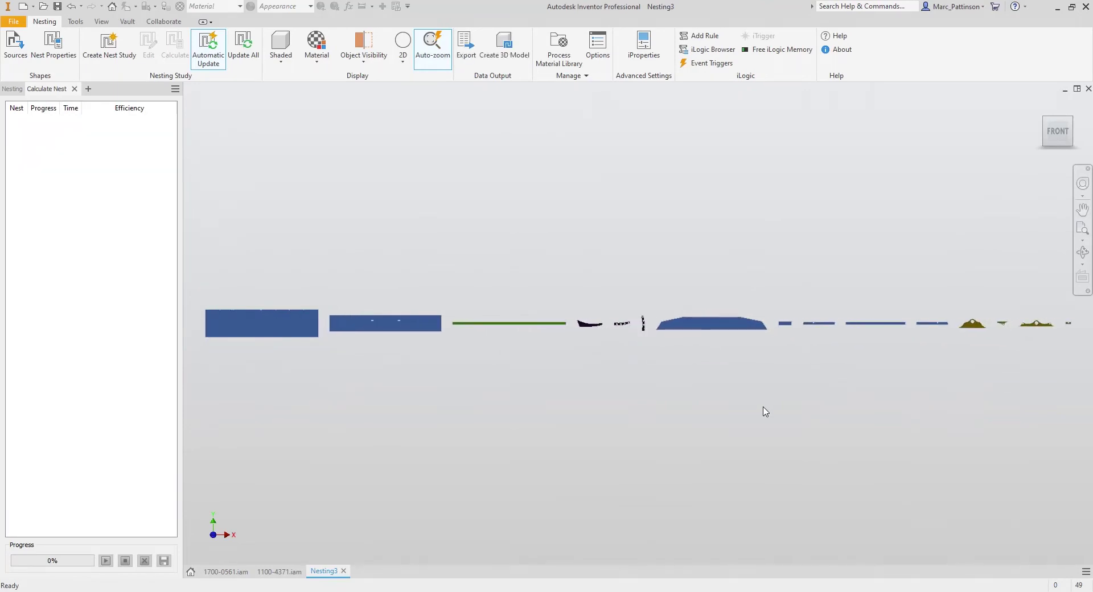
In the Nesting browser, select Source Assembly.1 and start a new nest study
left_click(11, 89)
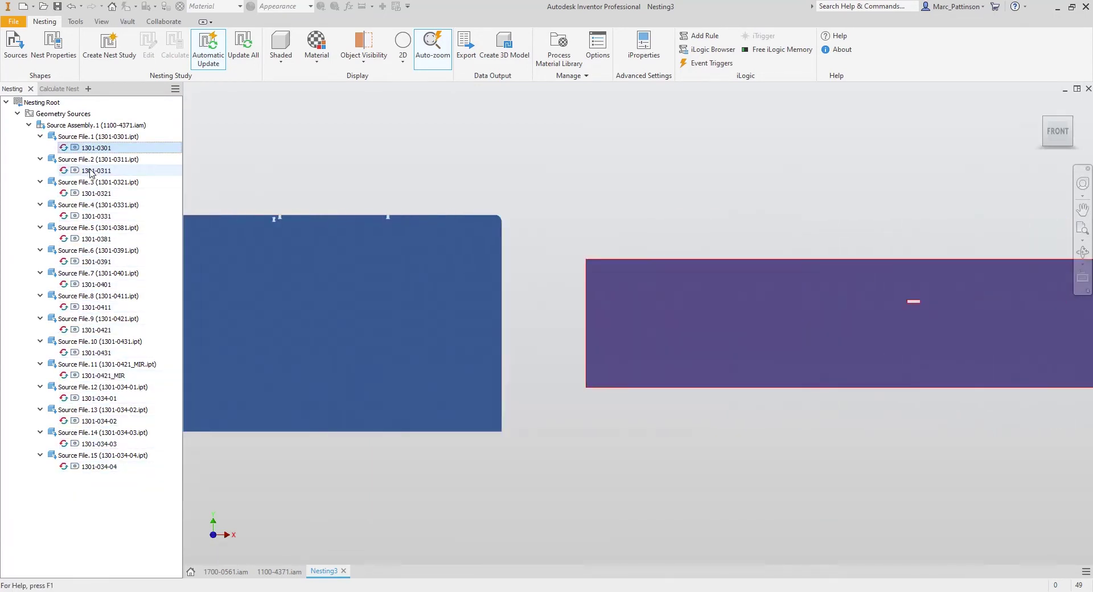
left_click(57, 124)
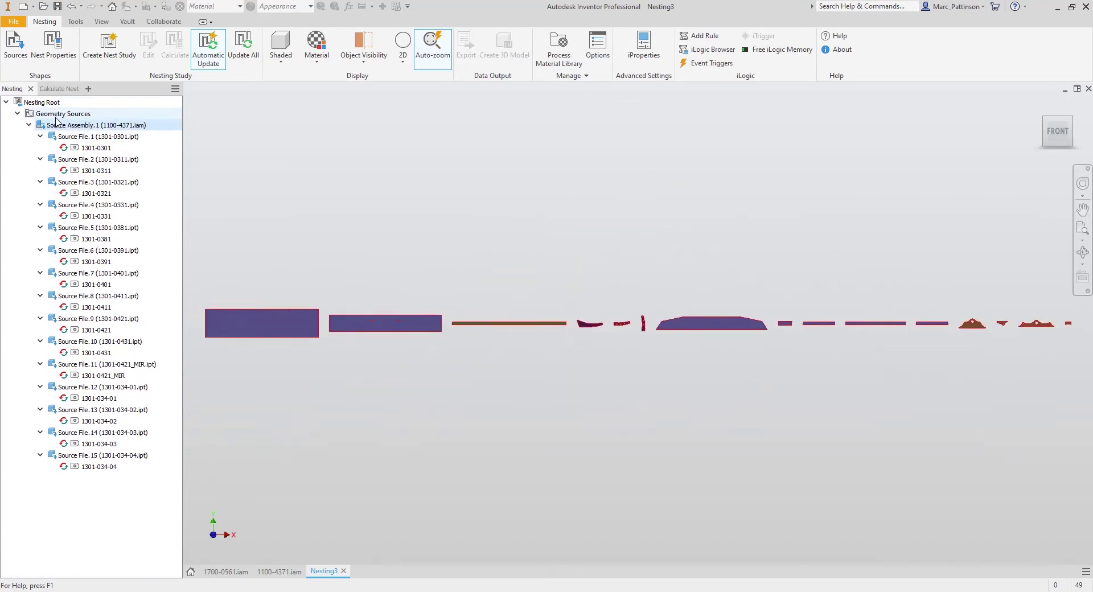
left_click(110, 56)
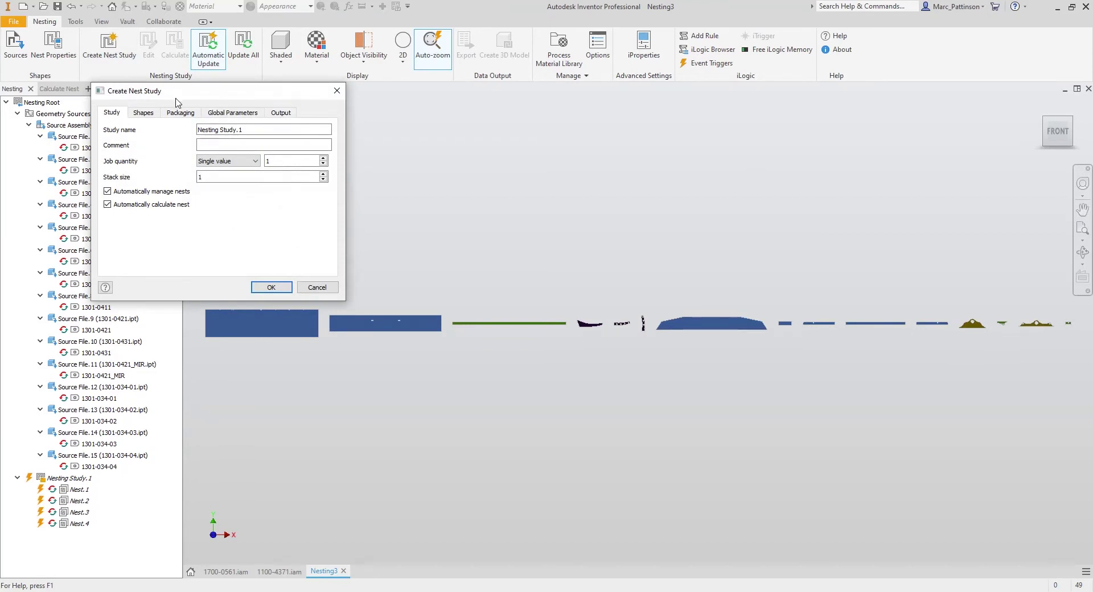
Review the Shapes, Packaging, Global Parameters and Output settings, then create Nesting Study.1 with four nests
left_click_drag(177, 95, 373, 139)
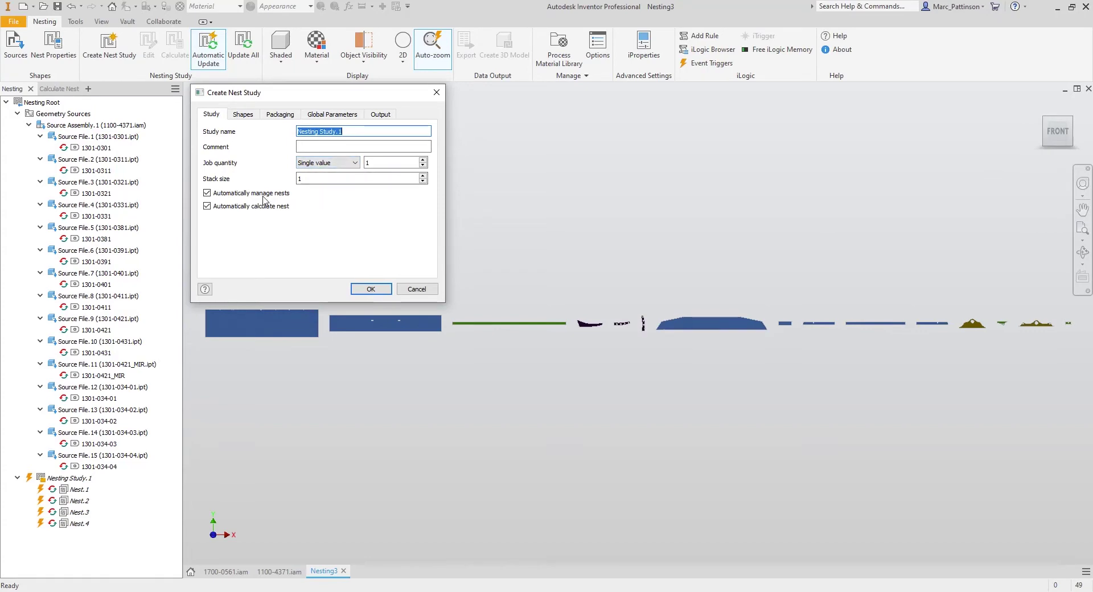
left_click(243, 115)
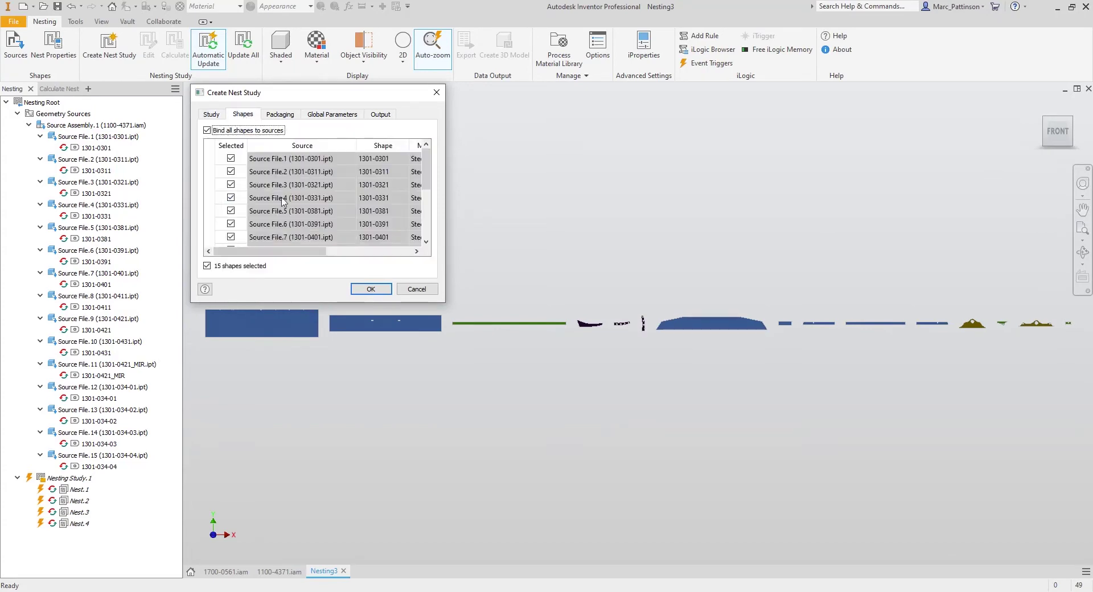
mouse_move(285, 251)
left_mouse_down()
mouse_move(368, 259)
mouse_move(270, 253)
left_mouse_up()
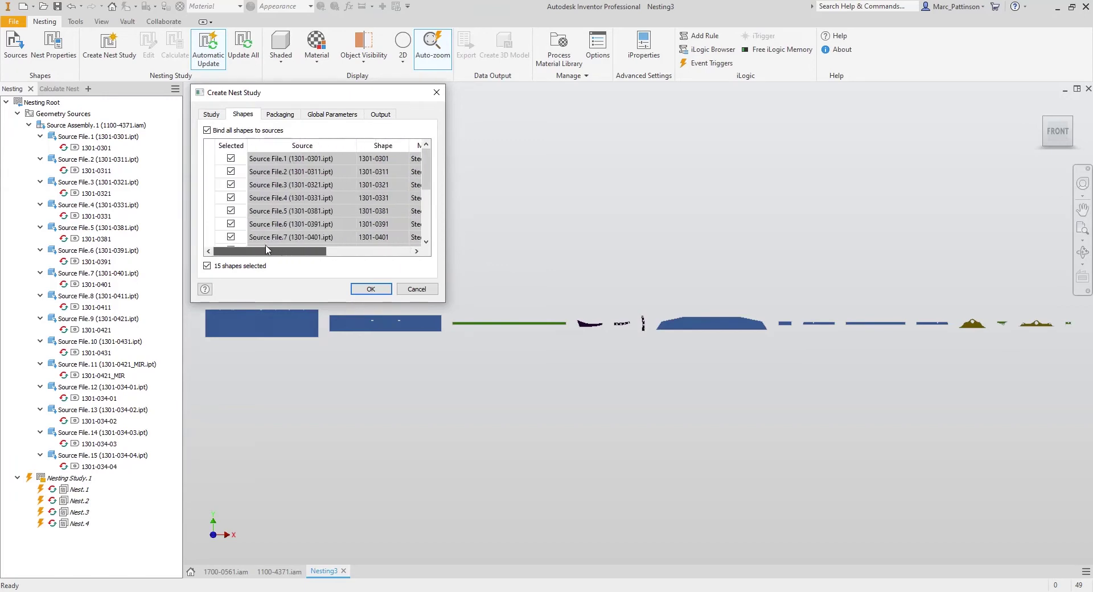
left_click(282, 115)
left_click(331, 113)
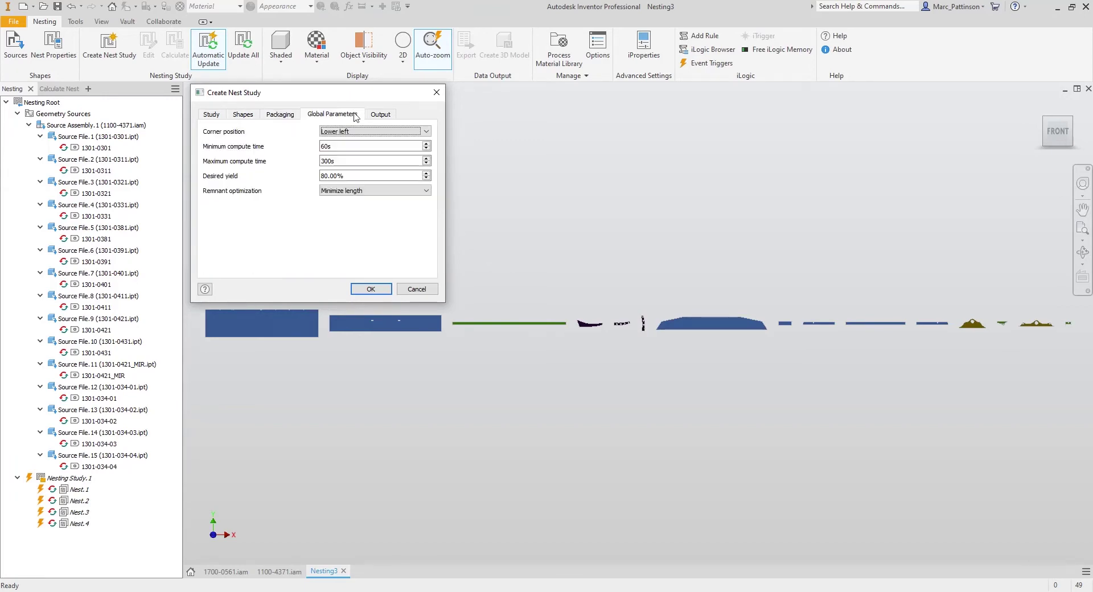
left_click(382, 114)
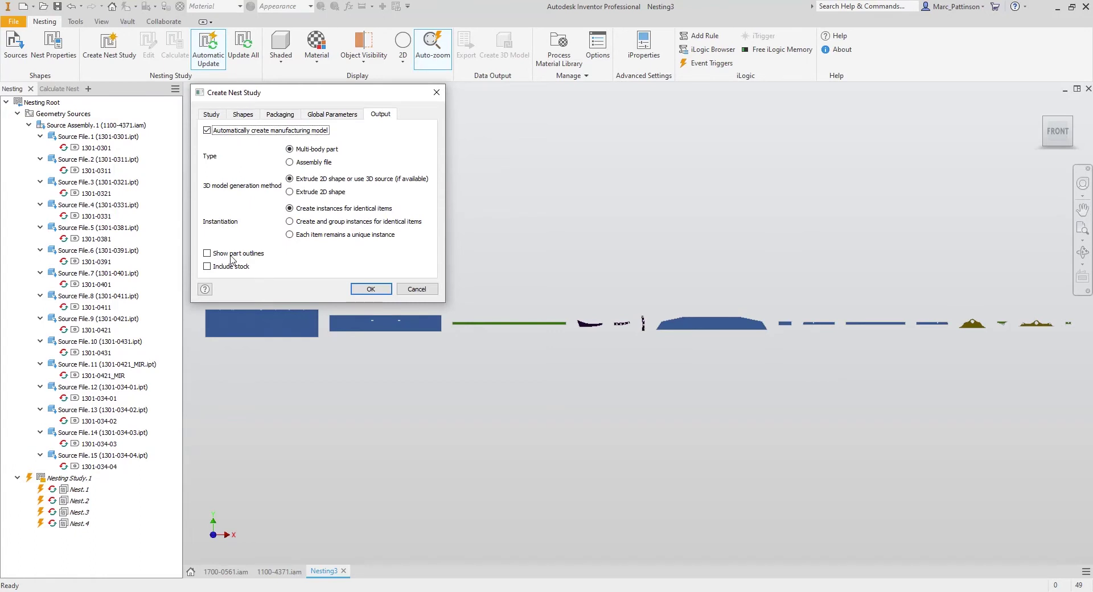
left_click(371, 289)
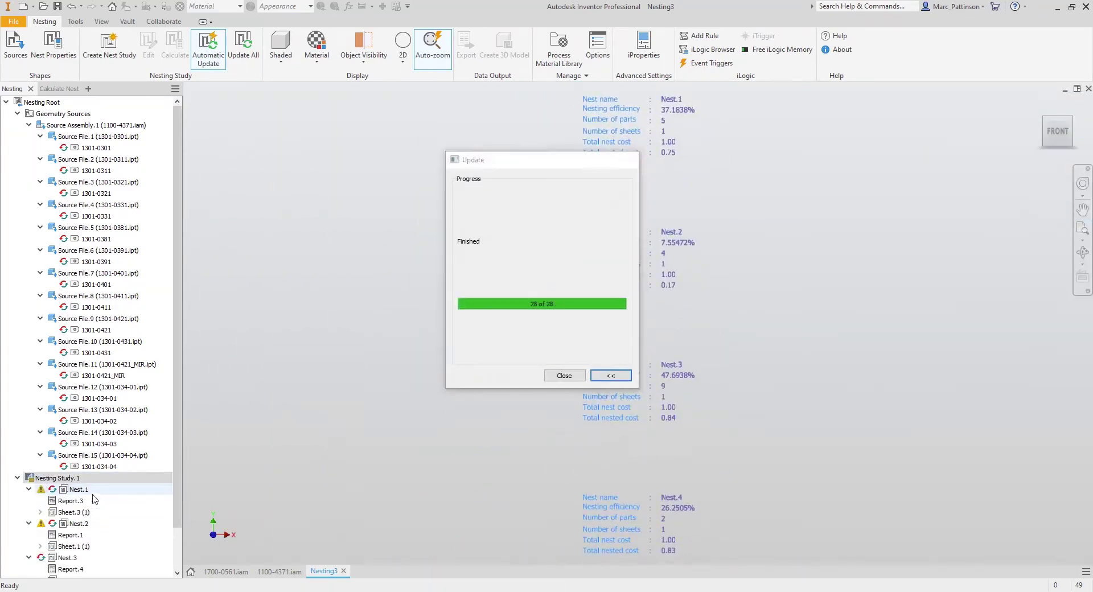
Collapse Nest.1 and Nest.2 and frame the Nest.3 sheet layout
left_click(28, 489)
left_click(28, 500)
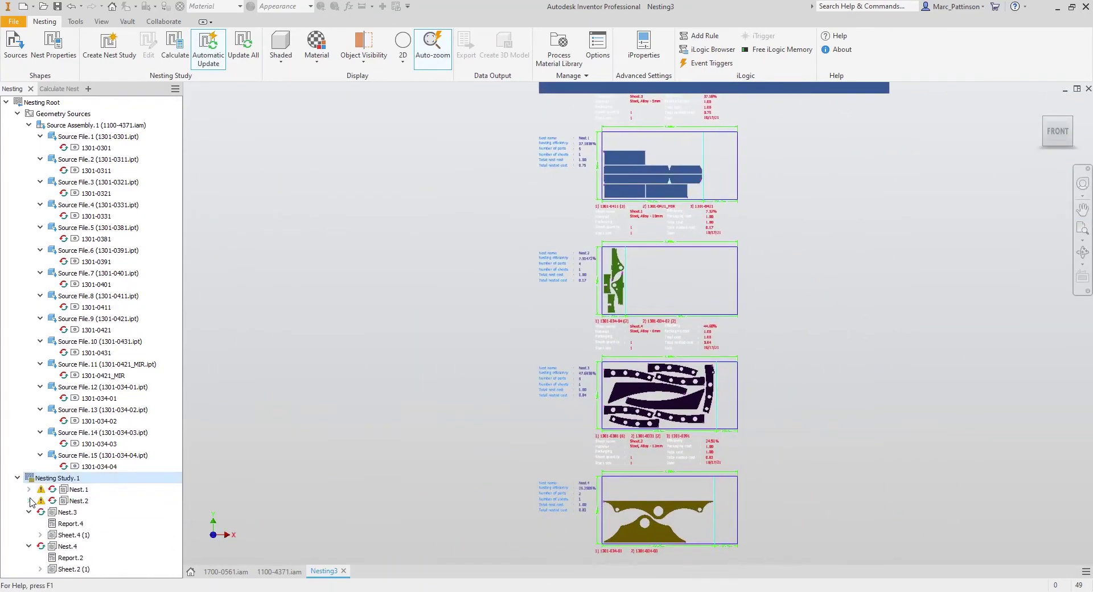
left_click(66, 512)
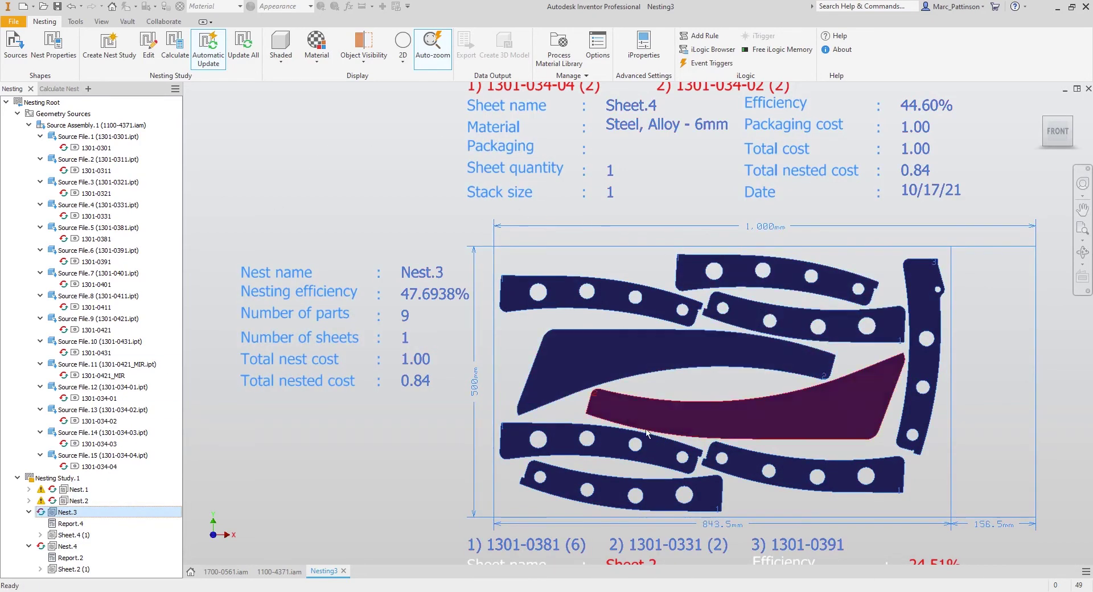
In Nest.3 properties, uncheck Bind for shape 1301-0381 and recalculate the nest
right_click(79, 515)
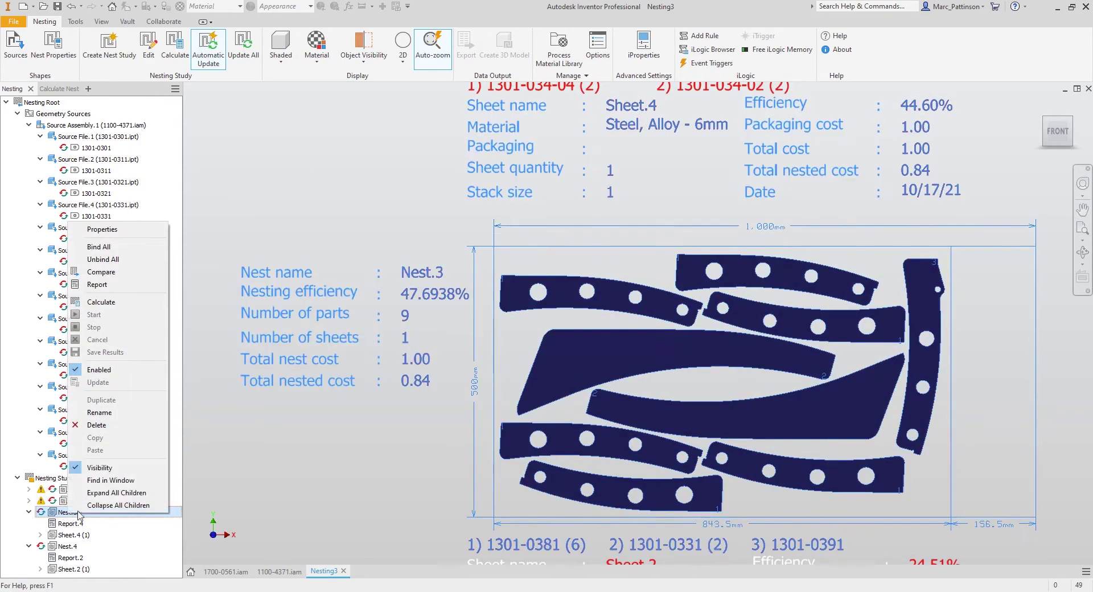
left_click(102, 230)
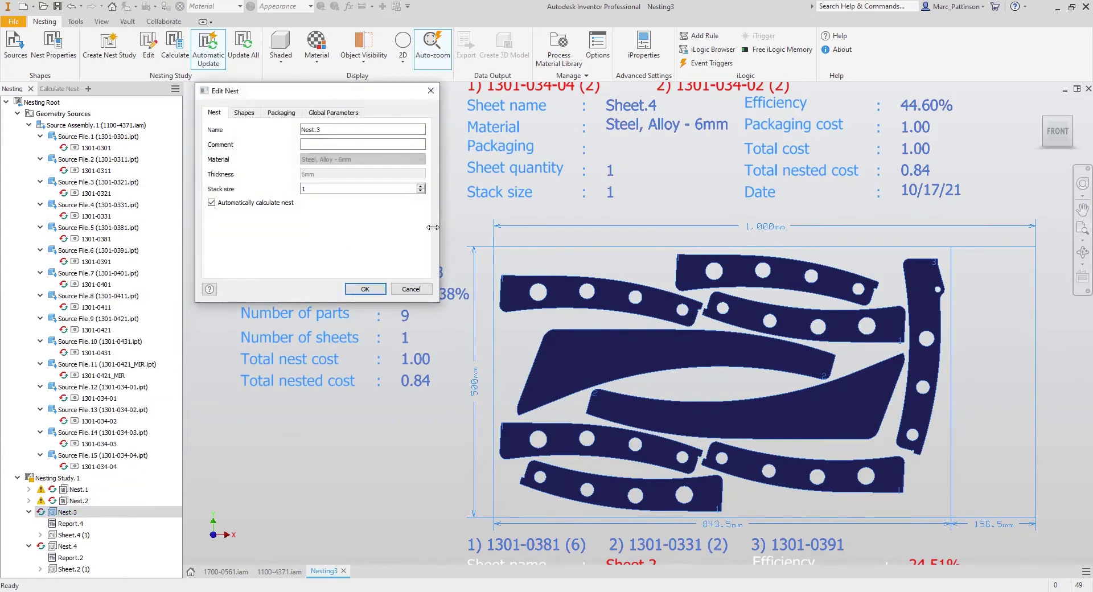
left_click(244, 112)
left_click_drag(289, 266, 266, 271)
left_click(267, 161)
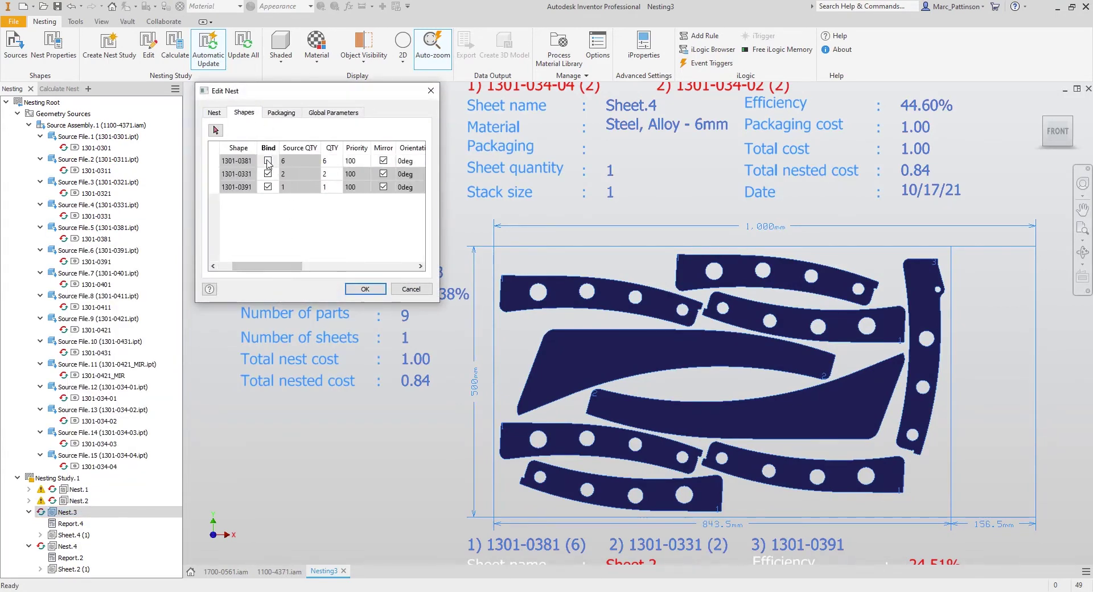
left_click_drag(275, 268, 388, 269)
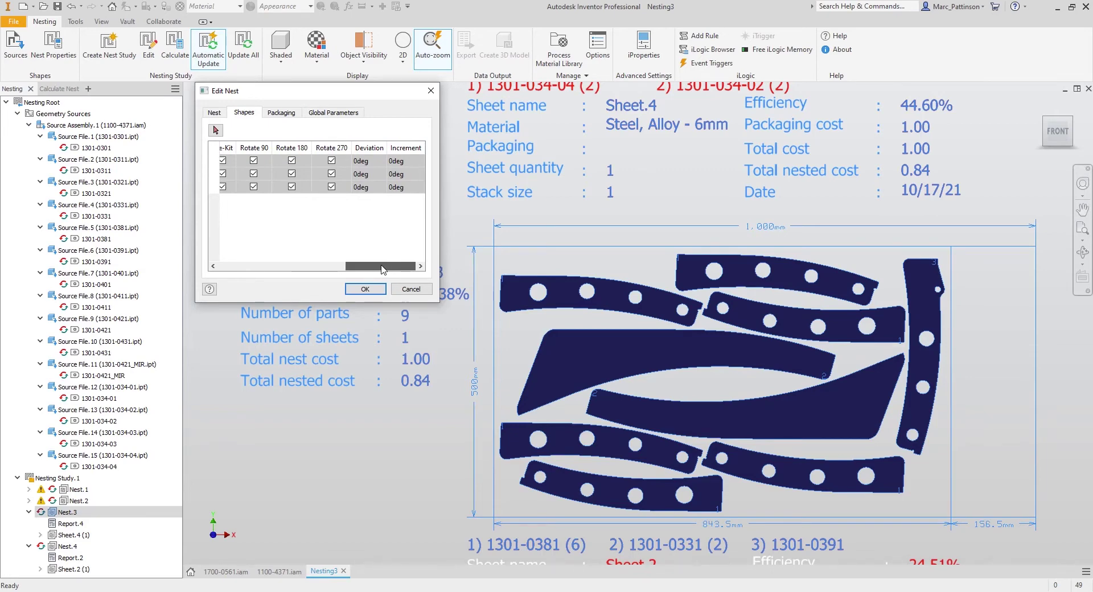
left_click_drag(381, 270, 275, 267)
left_click(365, 289)
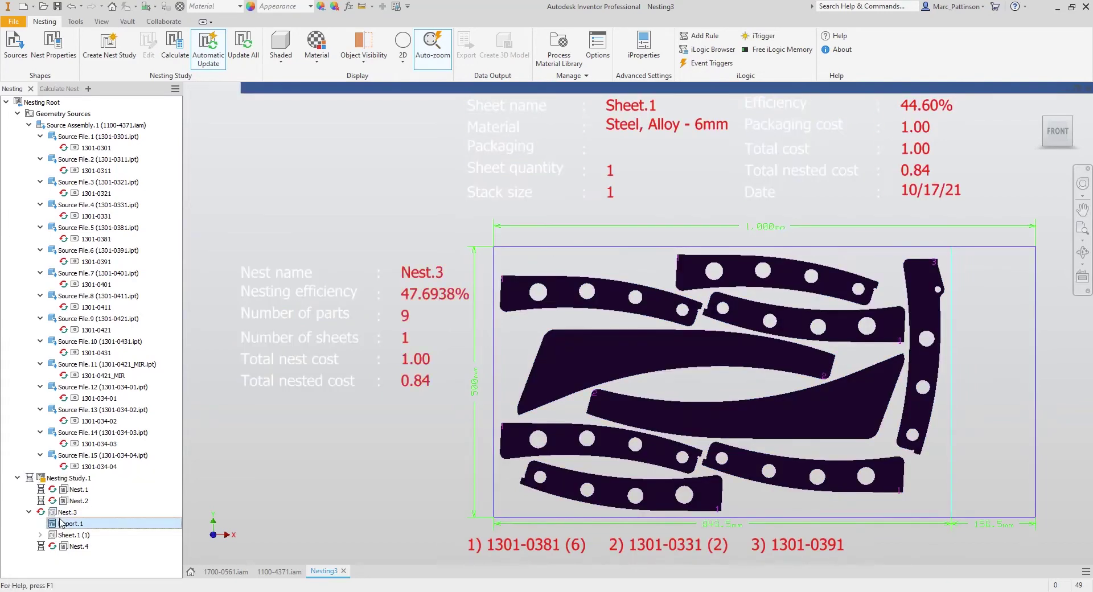
Generate the HTML report for Nest.3 and scroll through it
right_click(63, 514)
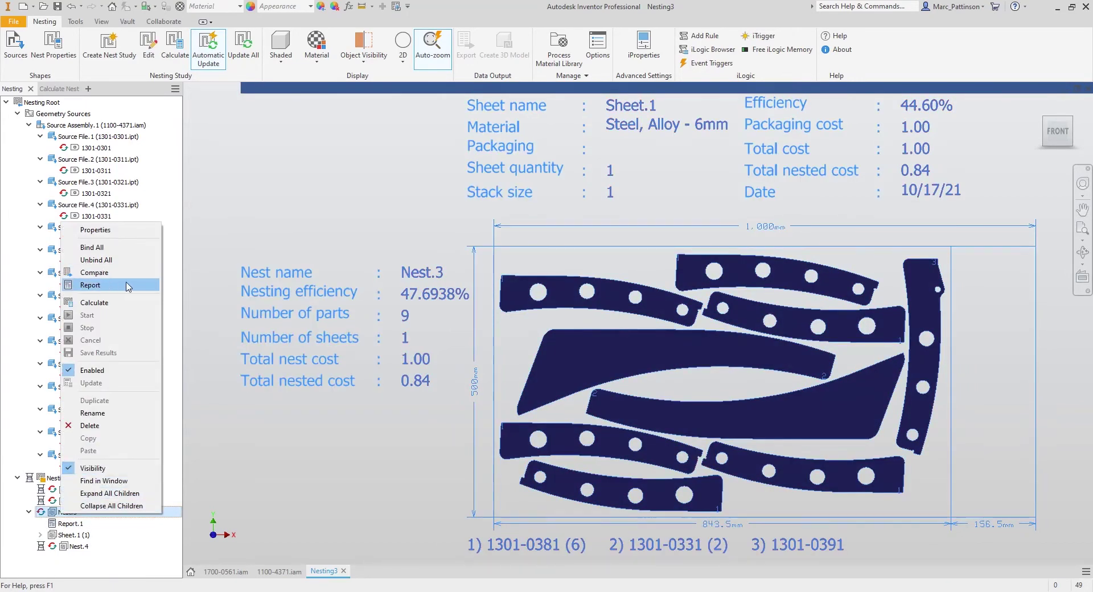
left_click(128, 286)
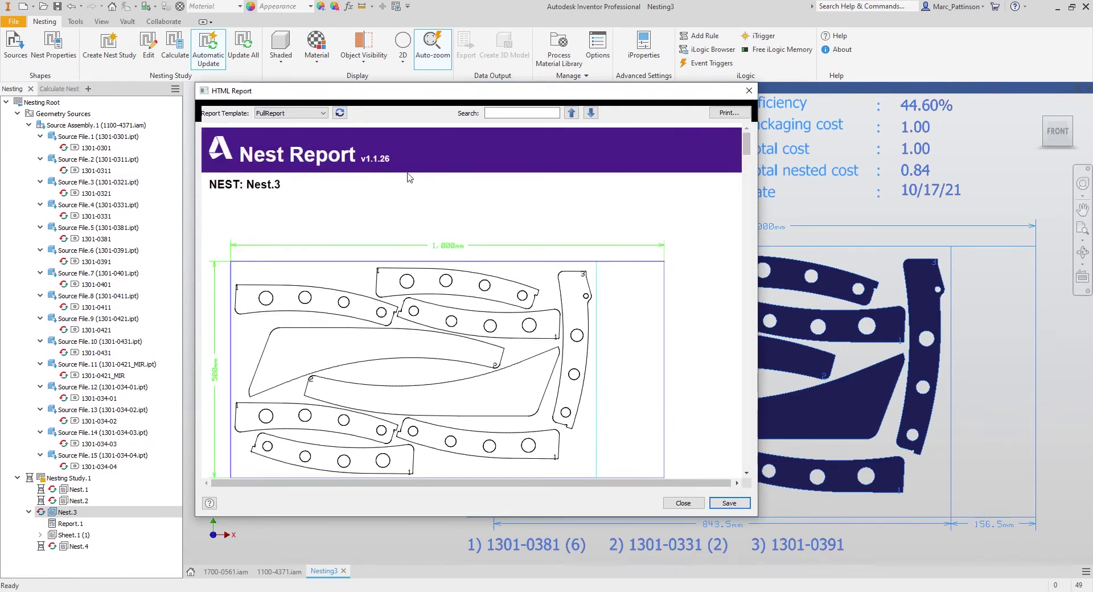
scroll(410, 178, "down", 10)
scroll(412, 203, "down", 6)
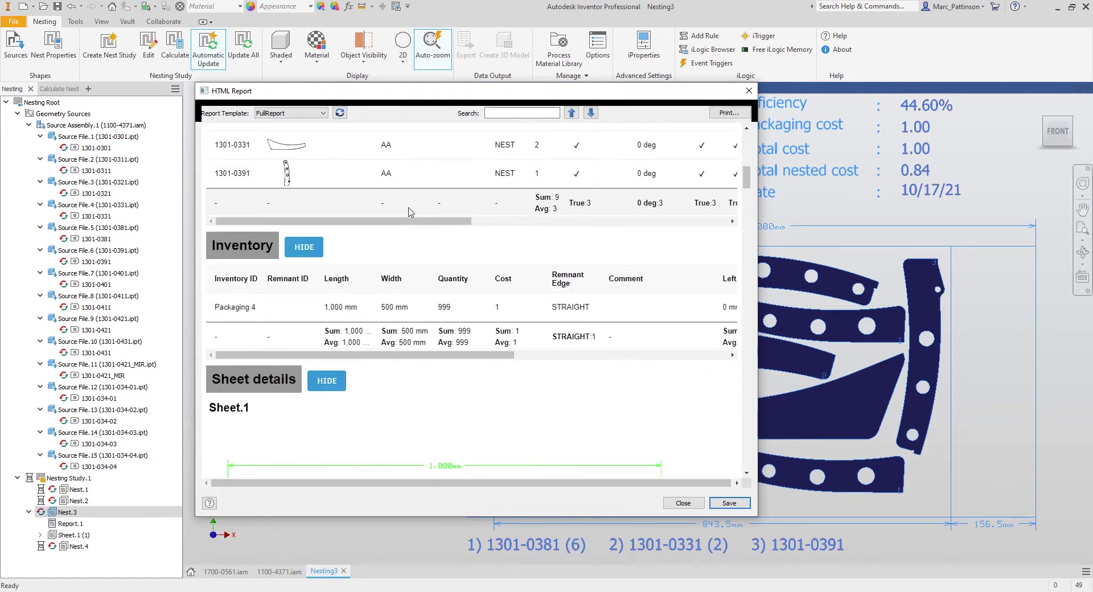
Toggle the Inventory and Nesting properties sections, scroll to the Sheet part summaries, and close the report
left_click(305, 250)
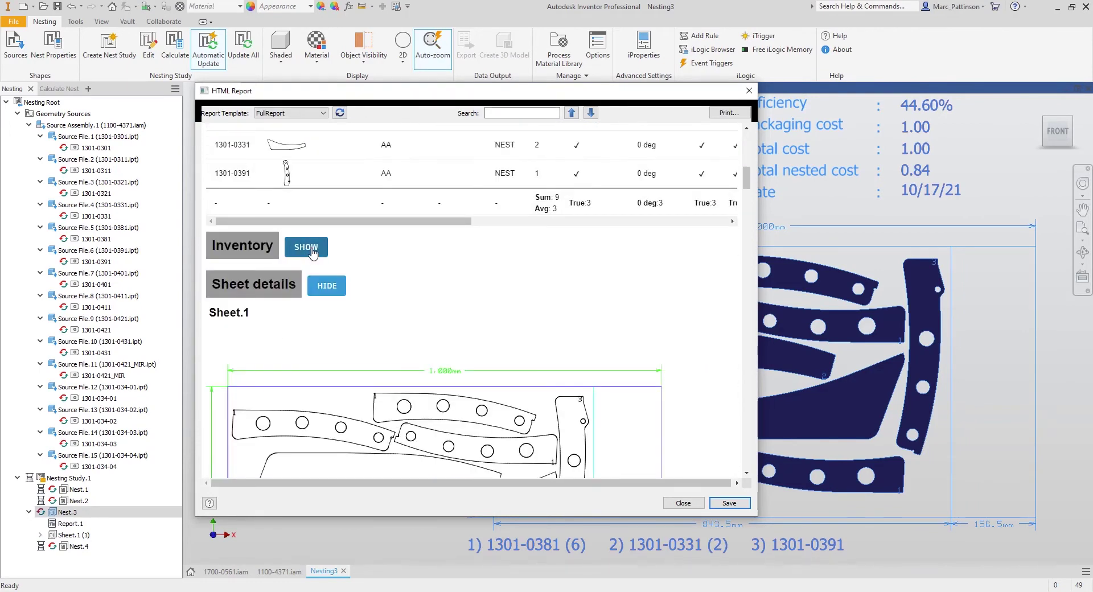
left_click(311, 248)
scroll(363, 250, "up", 3)
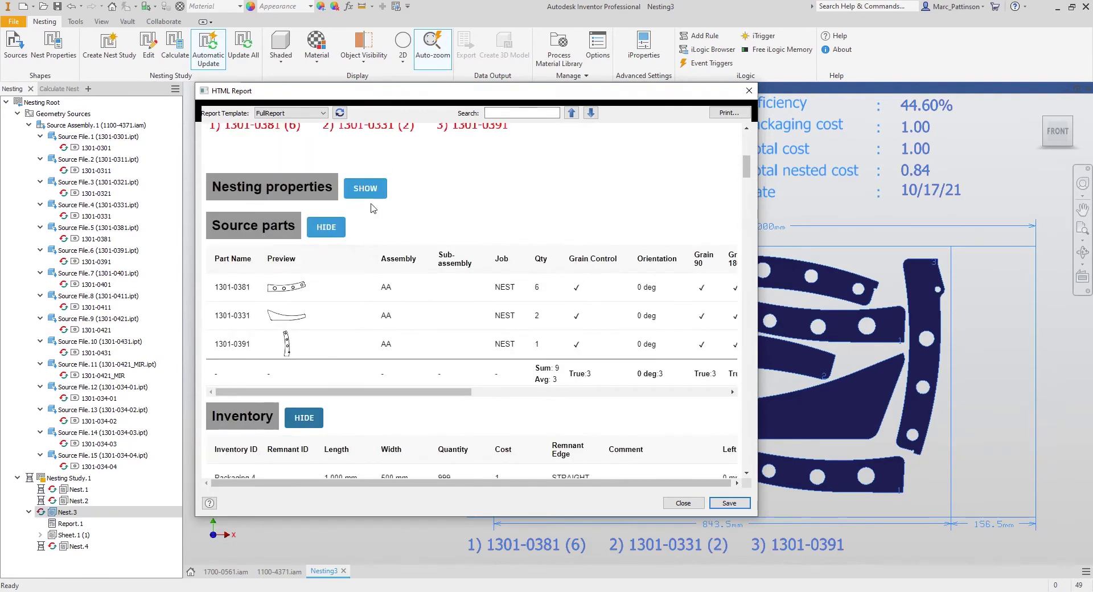
left_click(367, 190)
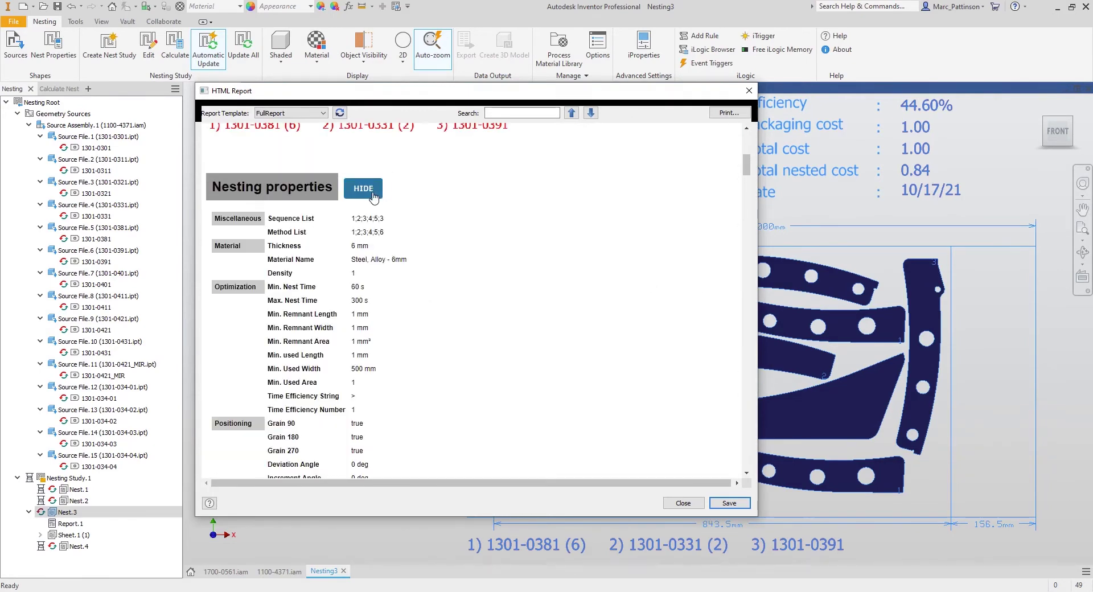
left_click(373, 193)
scroll(387, 256, "down", 10)
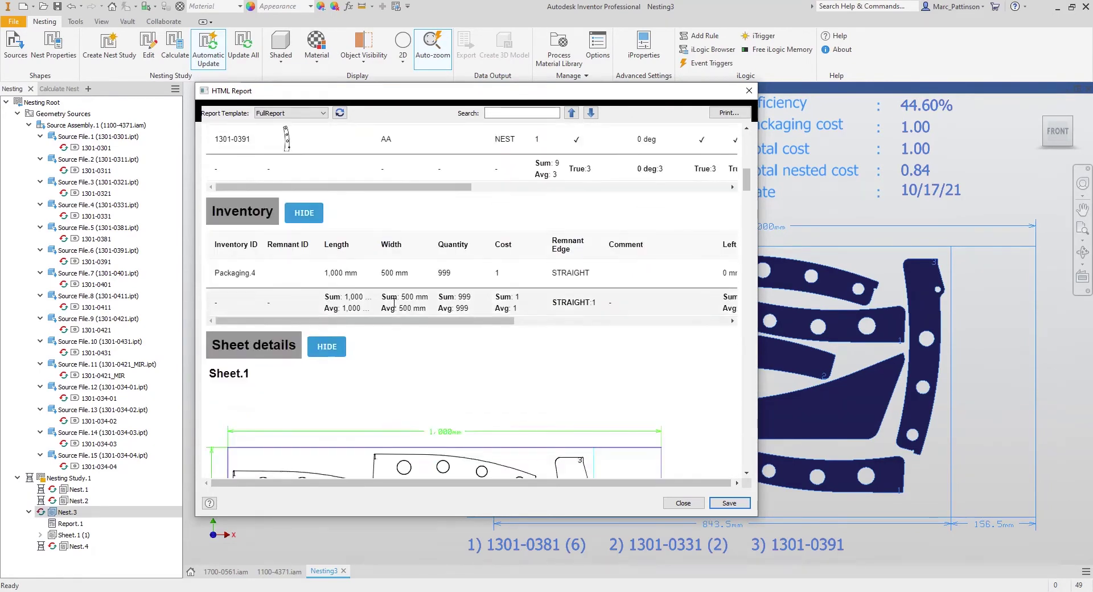
scroll(394, 317, "down", 15)
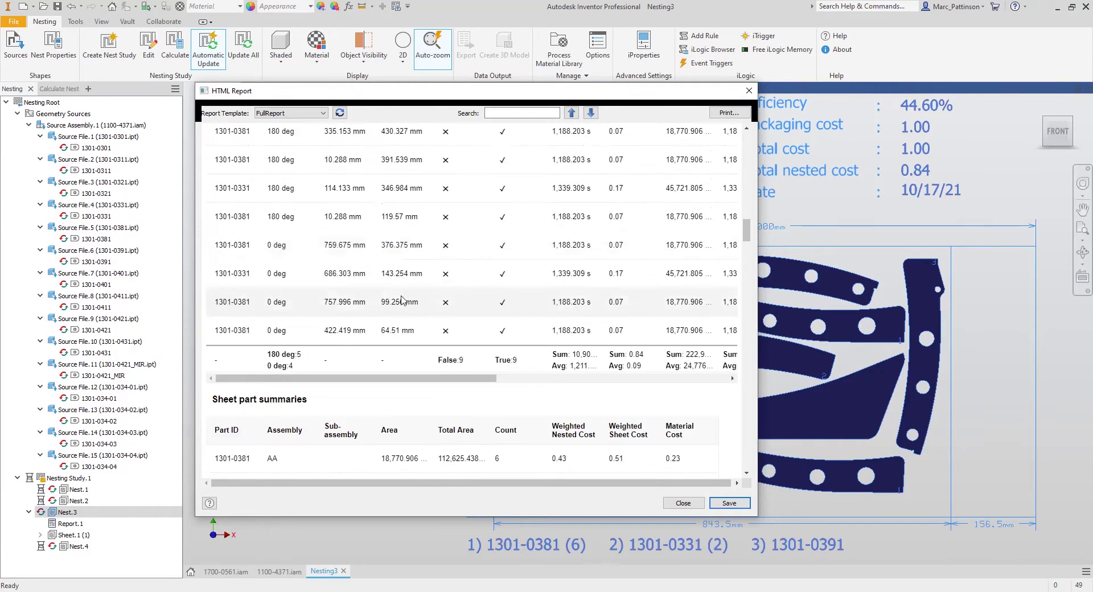
left_click(682, 503)
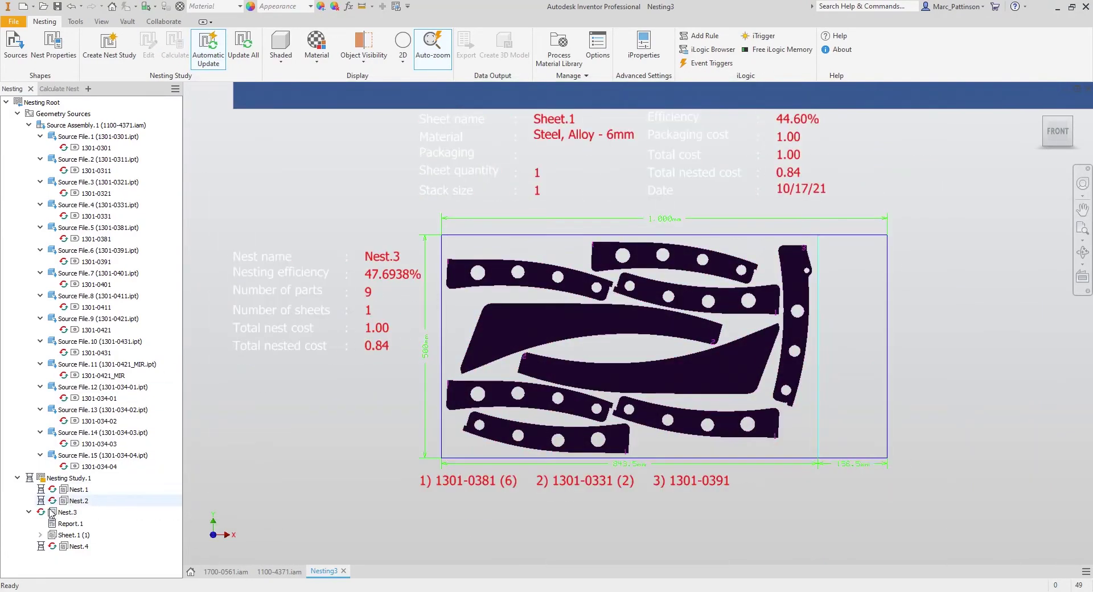
Export Sheet.1 of Nest.3 to Documents as AutoCAD DXF using DefaultExportConfiguration.cfg
left_click(67, 534)
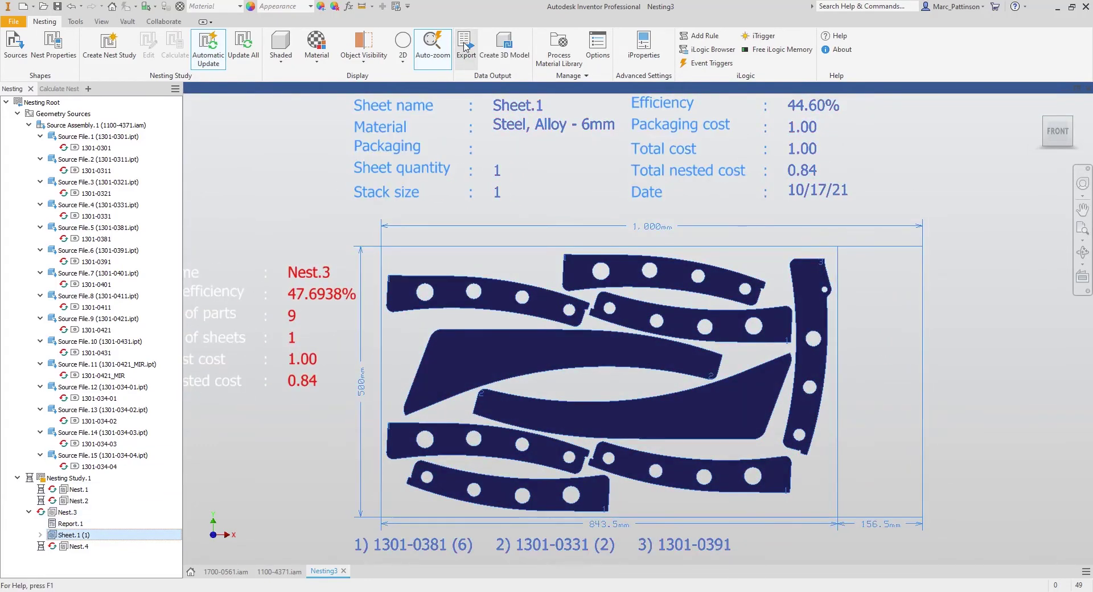
left_click(465, 48)
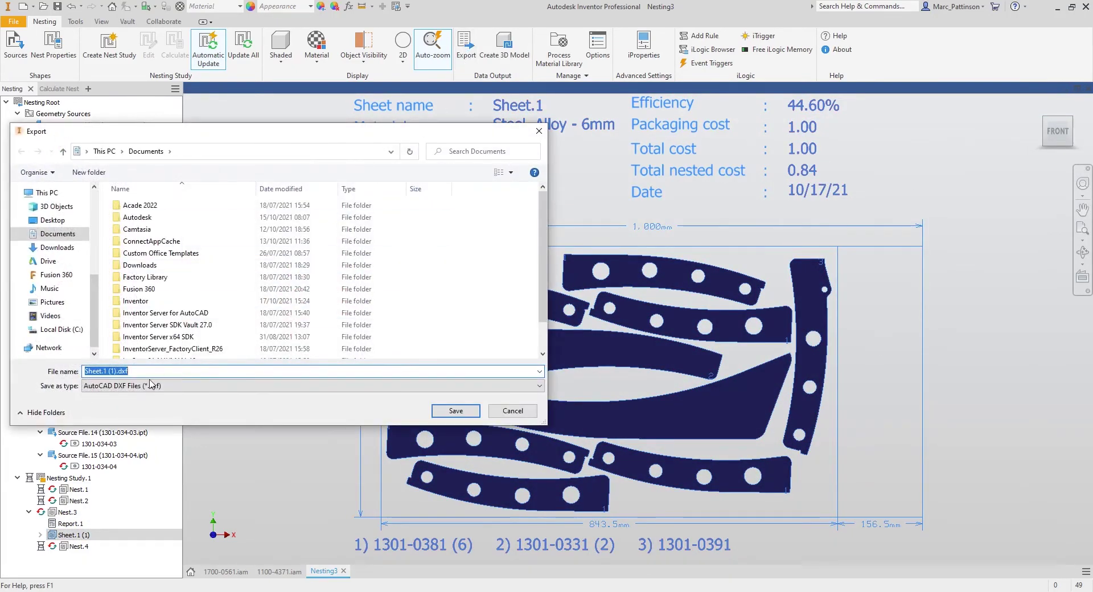
left_click(456, 410)
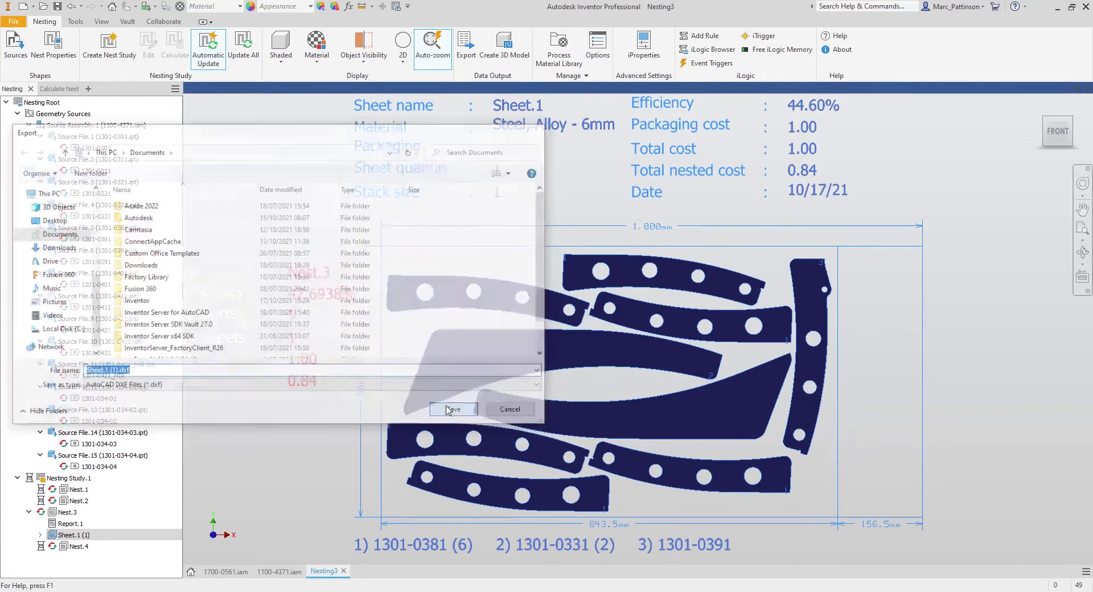
left_click(671, 131)
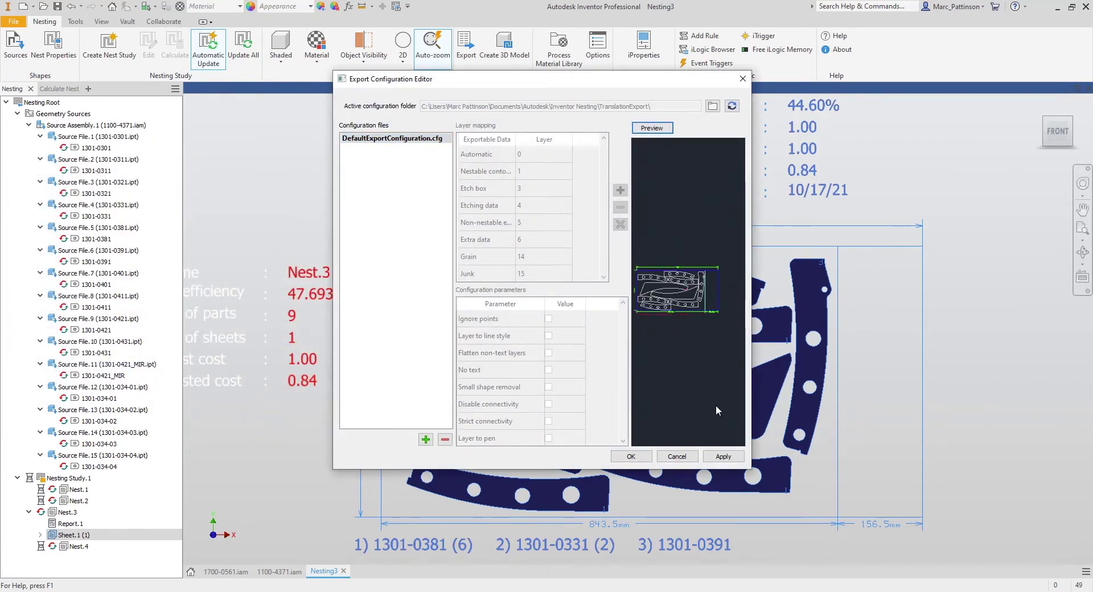
left_click(631, 456)
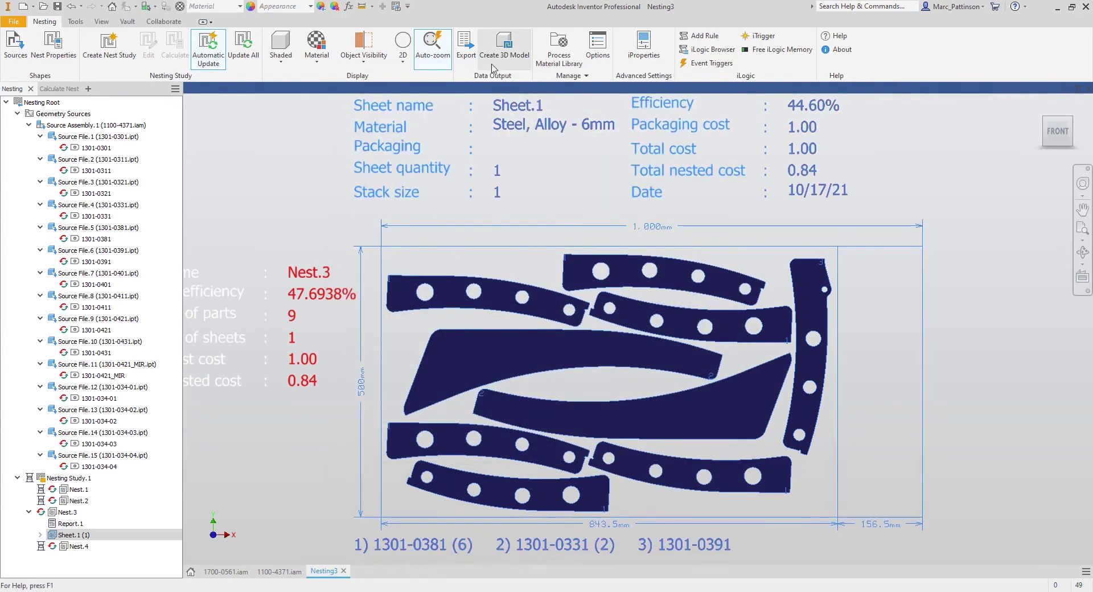
Generate the Nest.3-Sheet.1 assembly with extruded parts, instances for identical items, and stock included
left_click(514, 49)
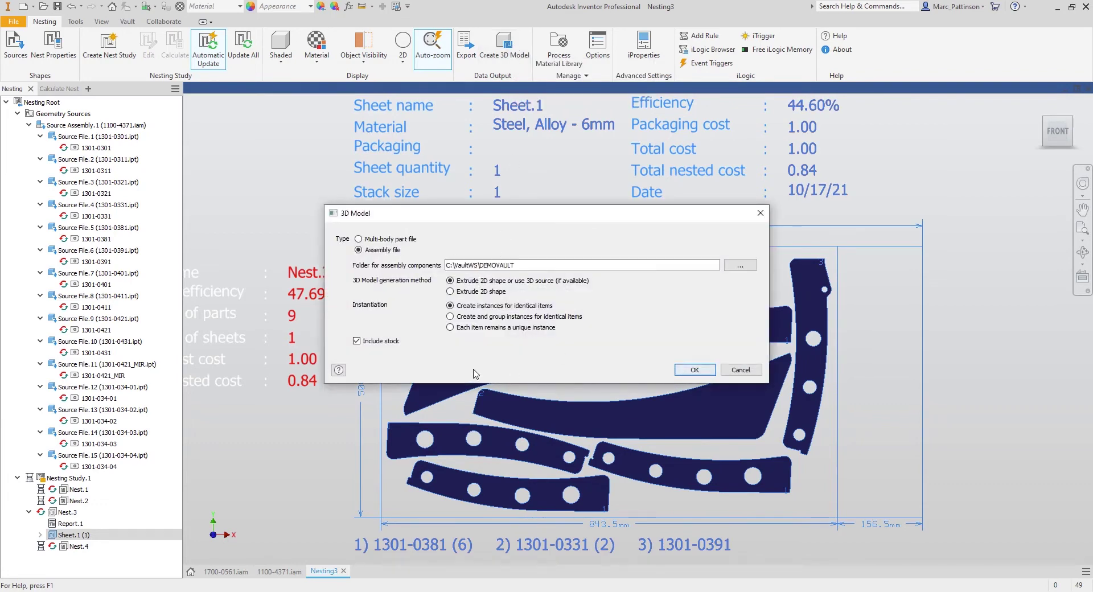
left_click(680, 369)
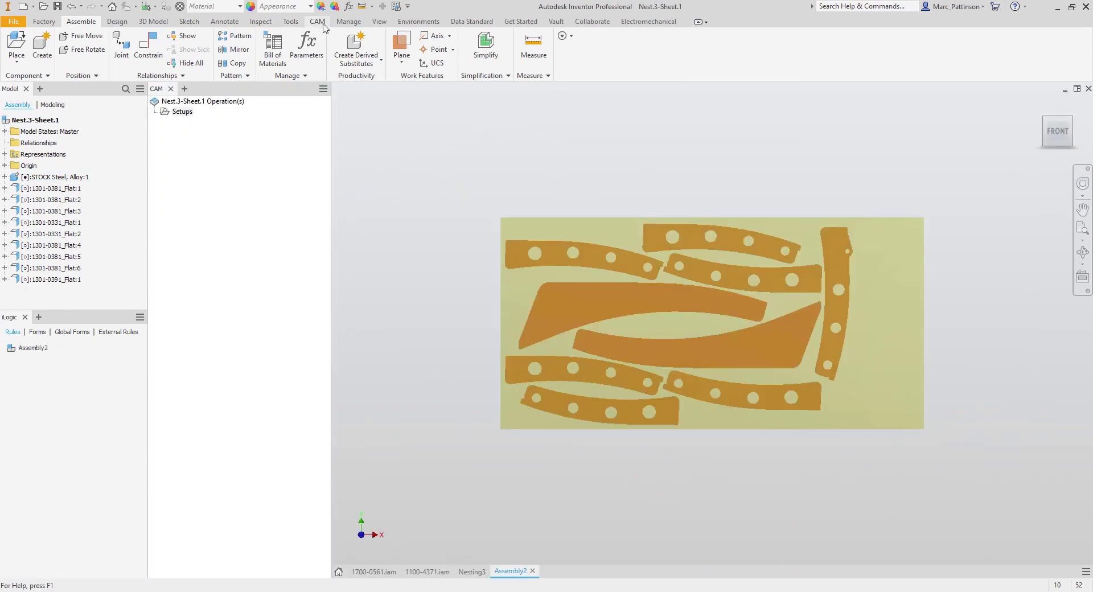
Start a new CAM setup with operation type Cutting and origin at the stock's bottom-left corner
left_click(318, 22)
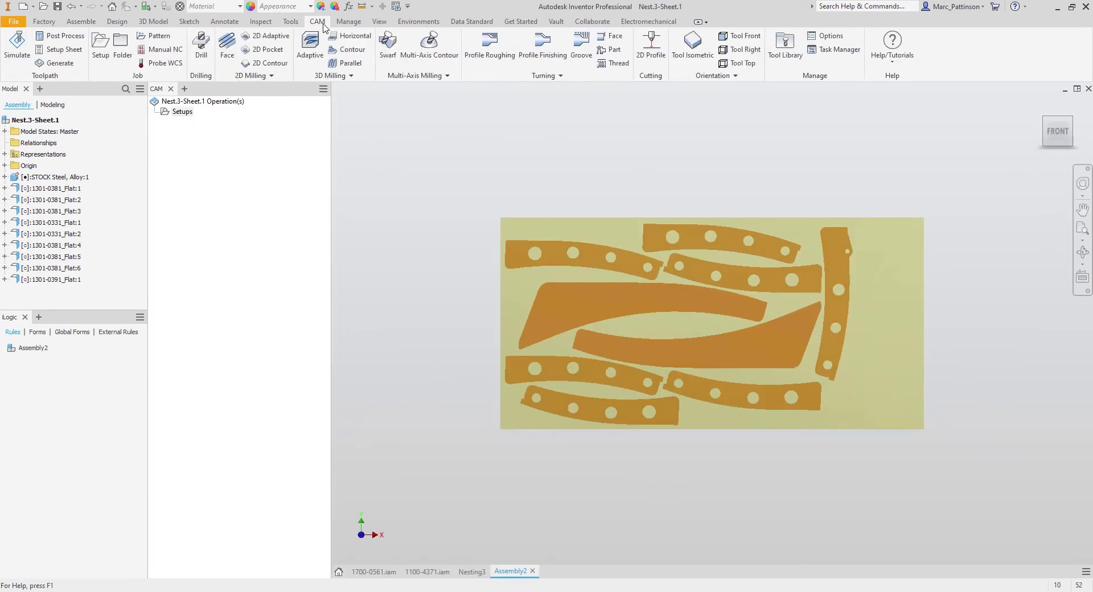
left_click(182, 112)
left_click(100, 45)
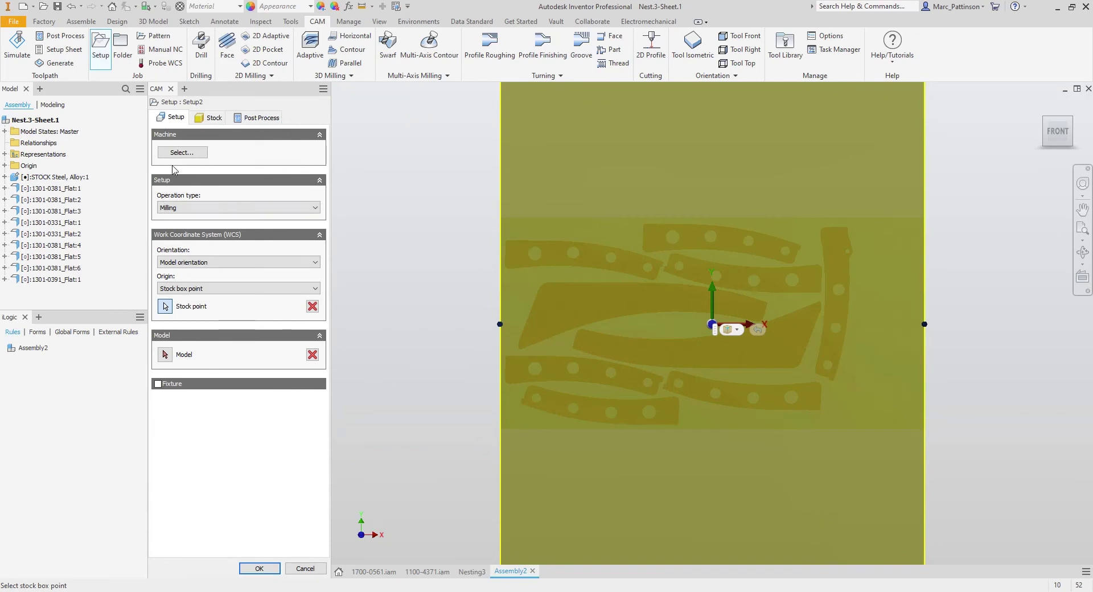
left_click(193, 208)
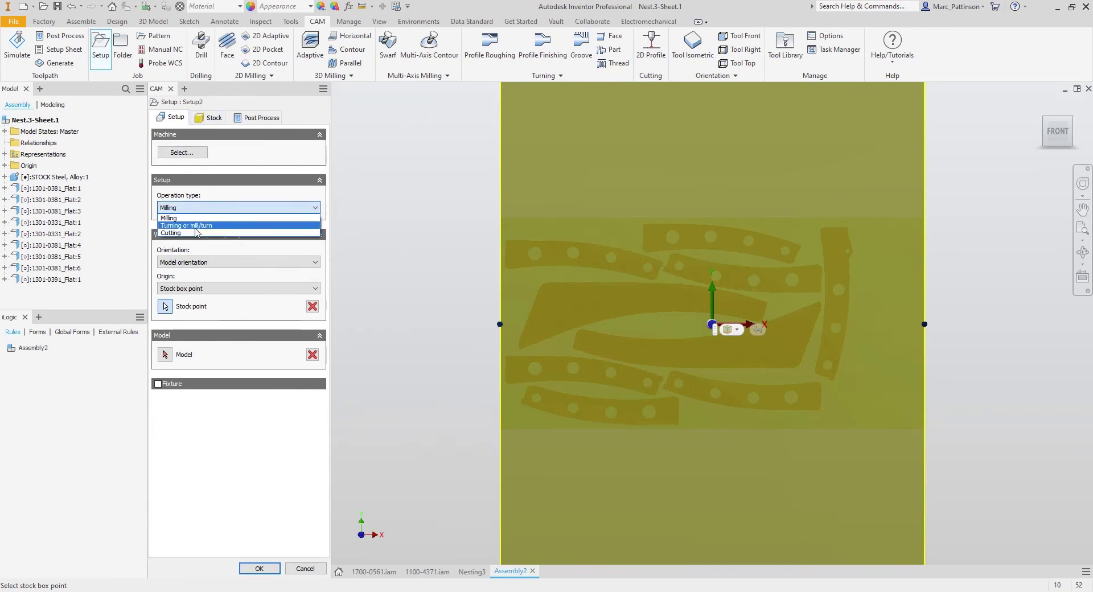
left_click(193, 232)
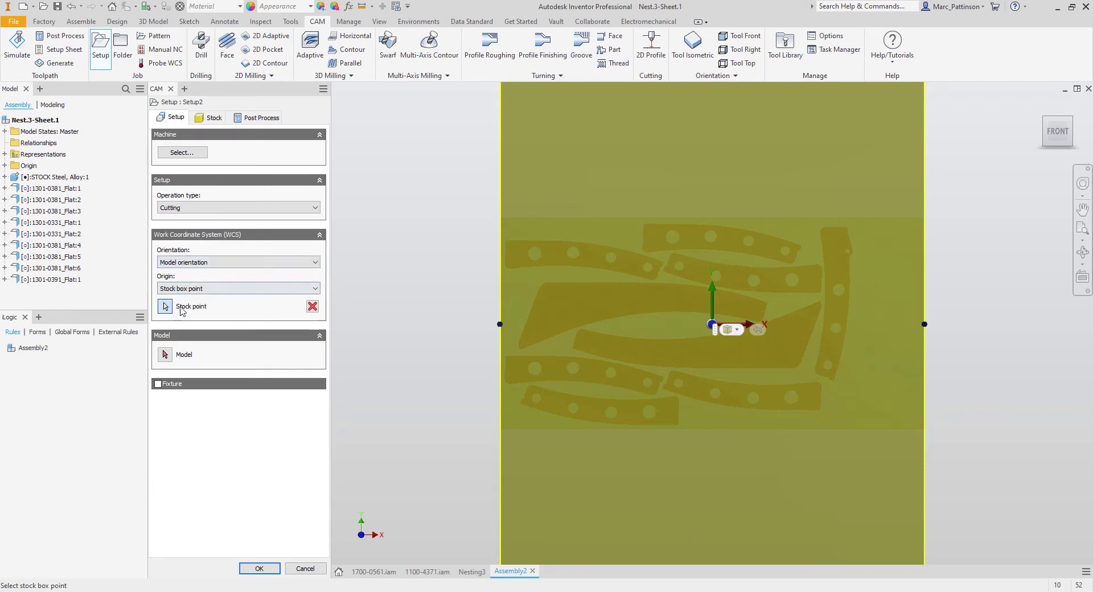
middle_click_drag(681, 358, 681, 358)
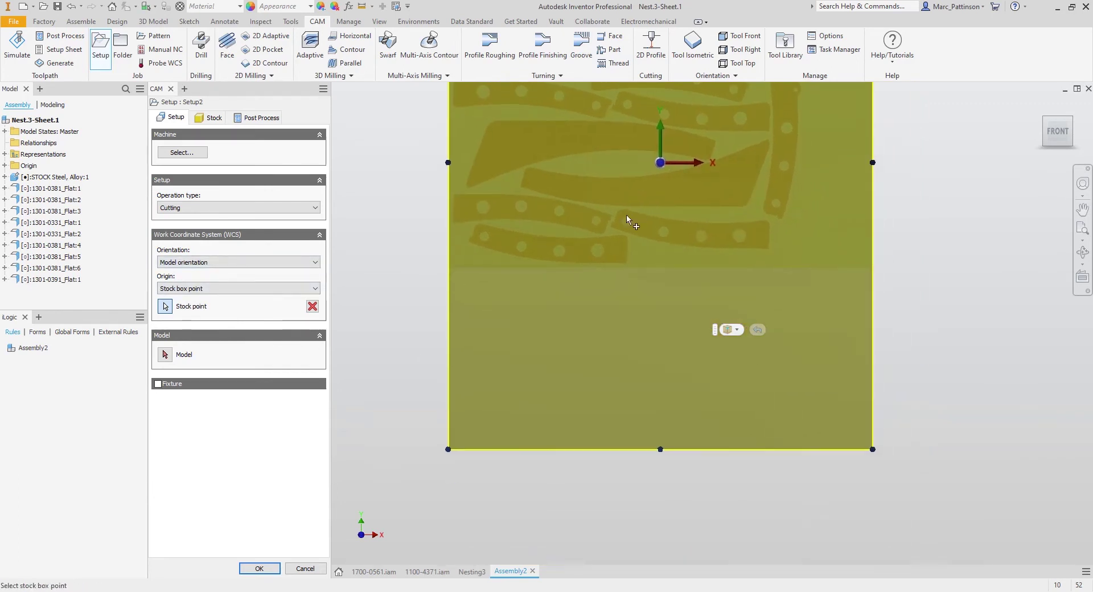
left_click(448, 450)
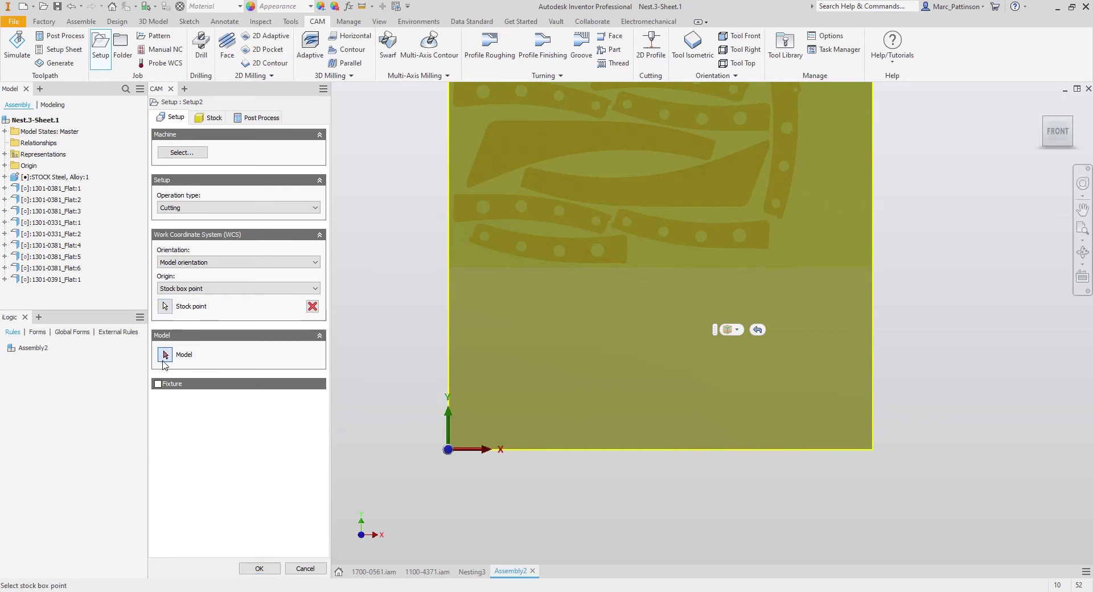
Select all nine nested parts as the setup model and create the cutting setup
left_click(164, 359)
left_click(532, 244)
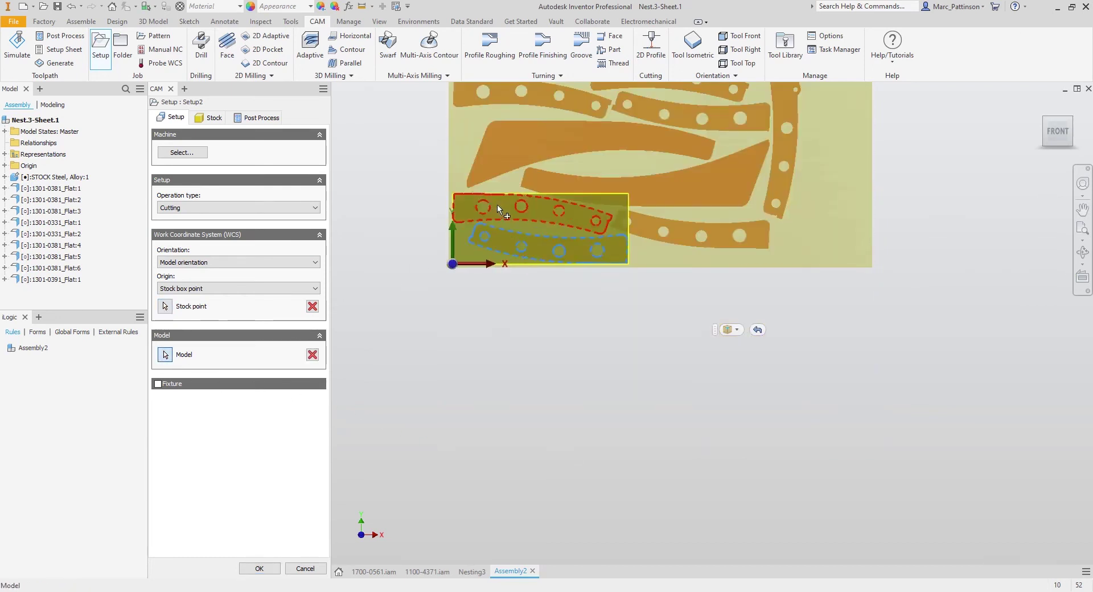
left_click(497, 204)
left_click(700, 231)
left_click(732, 176)
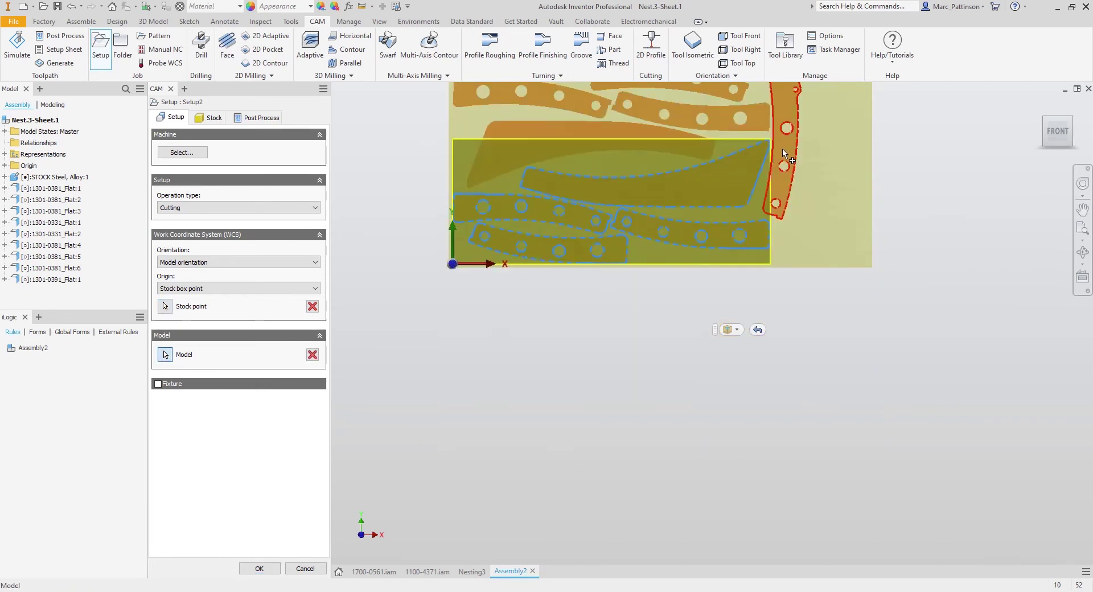
left_click(784, 154)
left_click(713, 172)
middle_click_drag(692, 311, 662, 430)
left_click(658, 200)
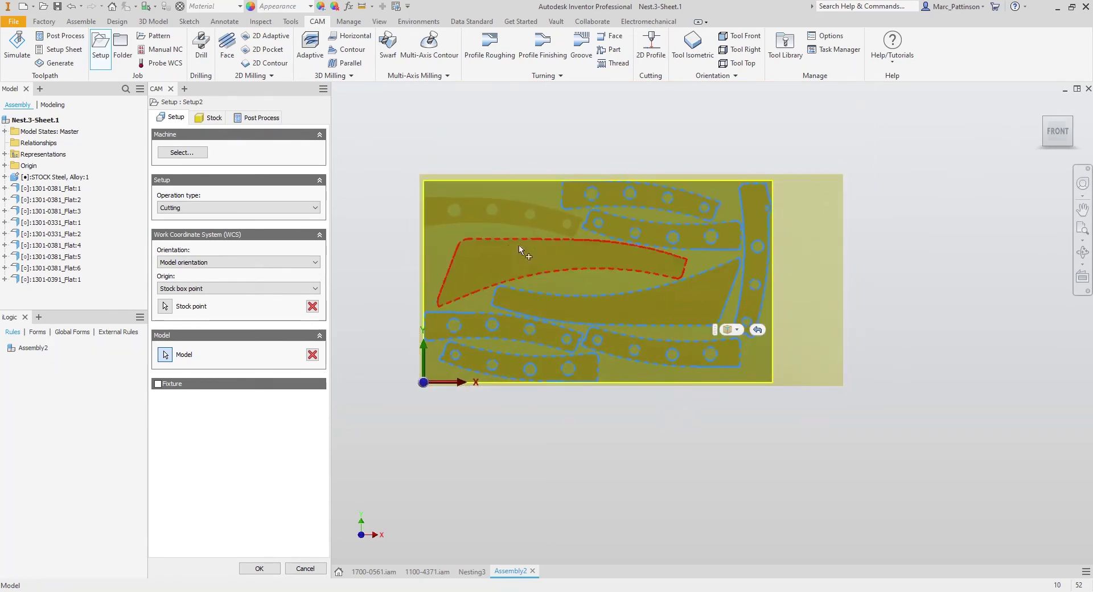
left_click(519, 247)
left_click(547, 214)
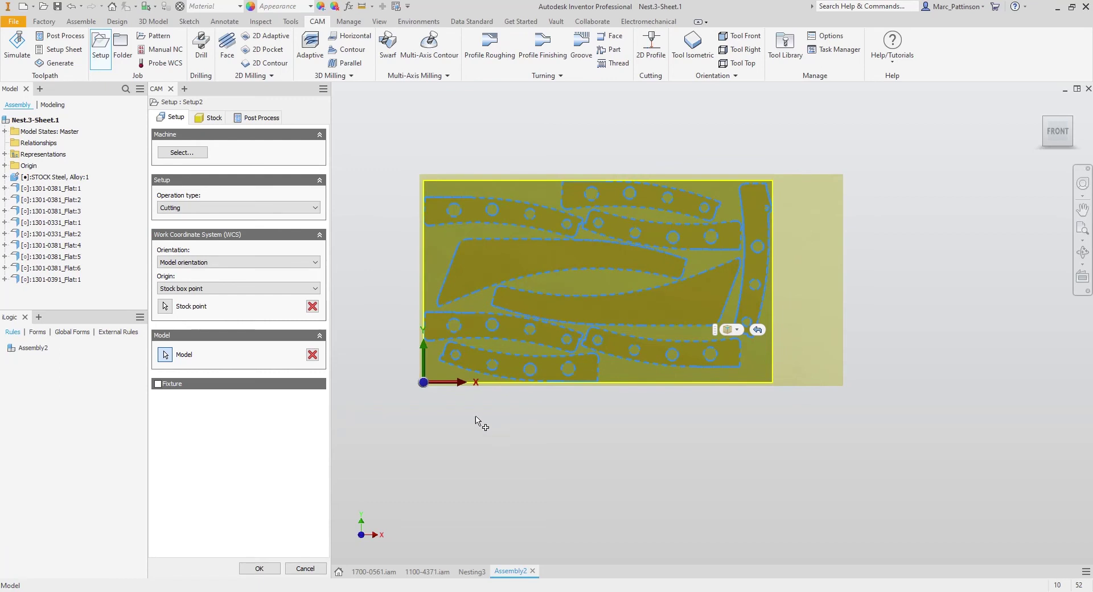
left_click(259, 569)
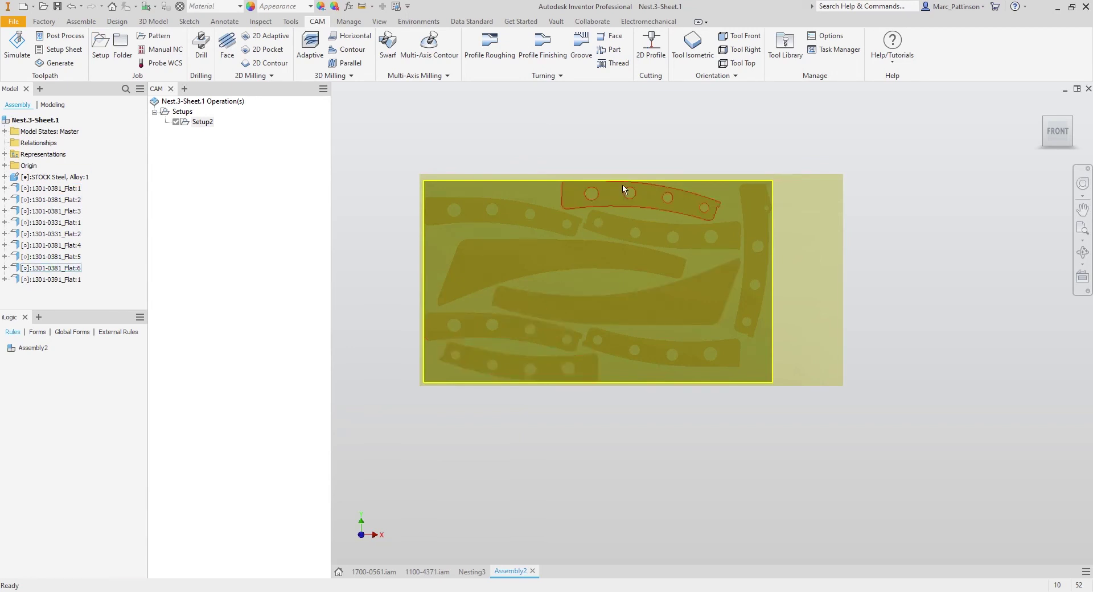
Create a 2D Profile laser-cutting toolpath, Through - auto, around all same-plane part contours
left_click(660, 42)
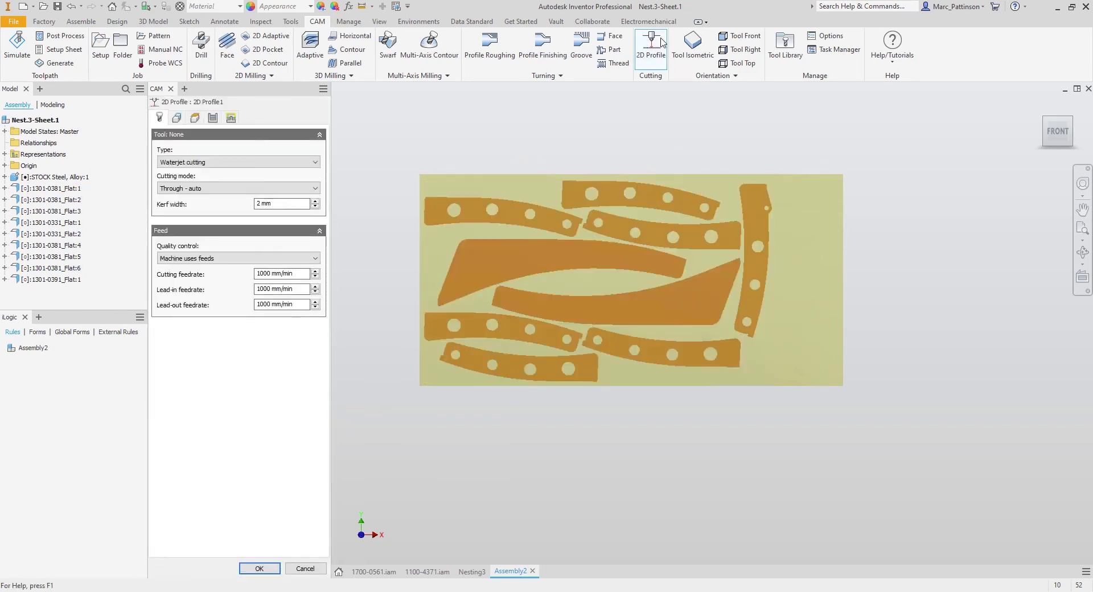
left_click(188, 162)
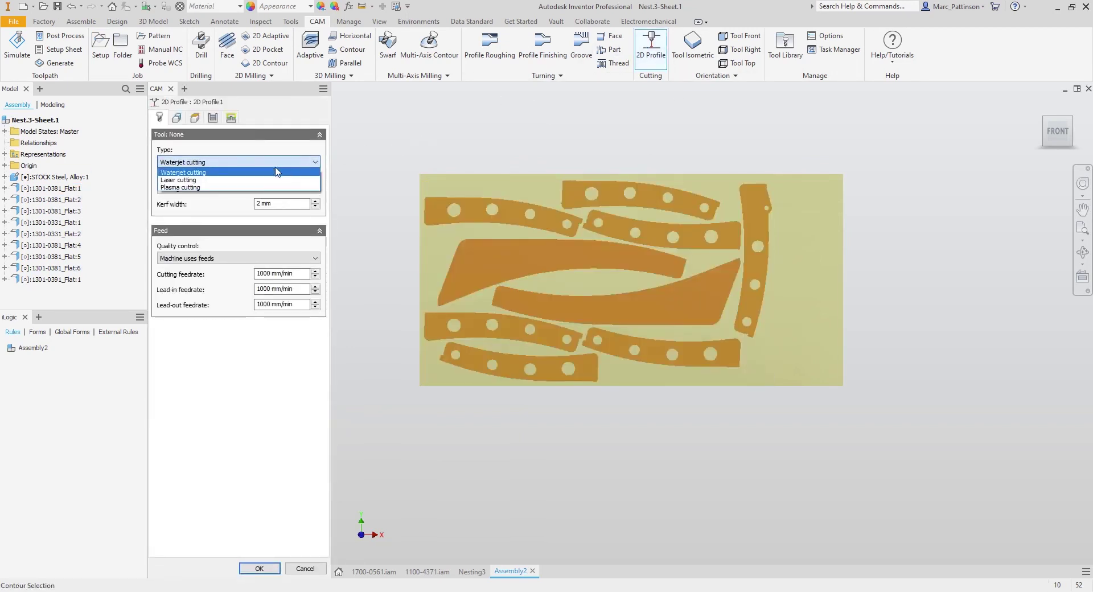
left_click(191, 180)
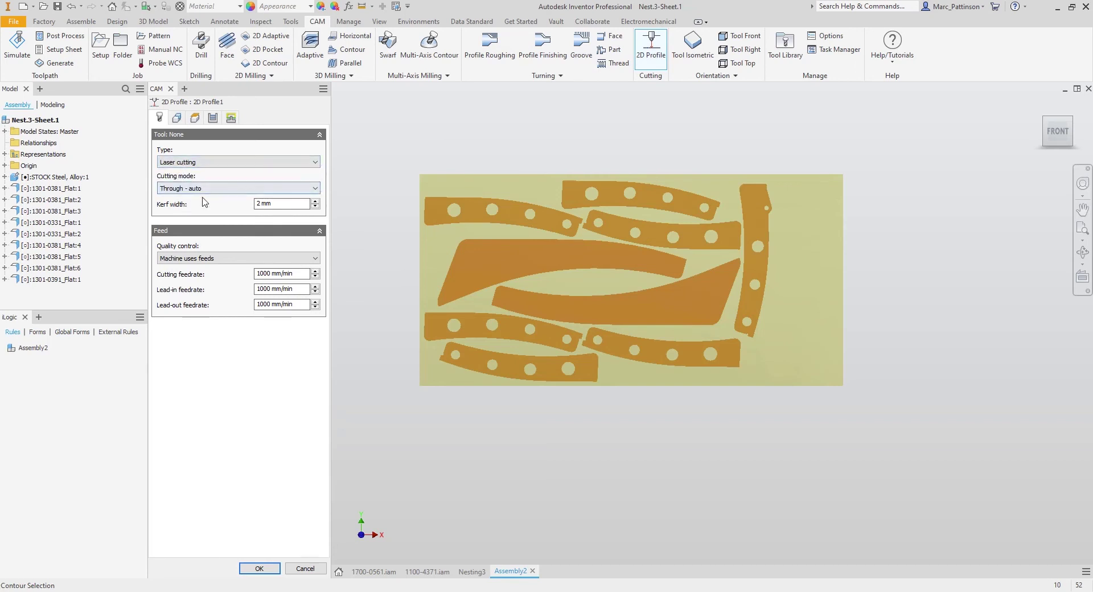
left_click(203, 190)
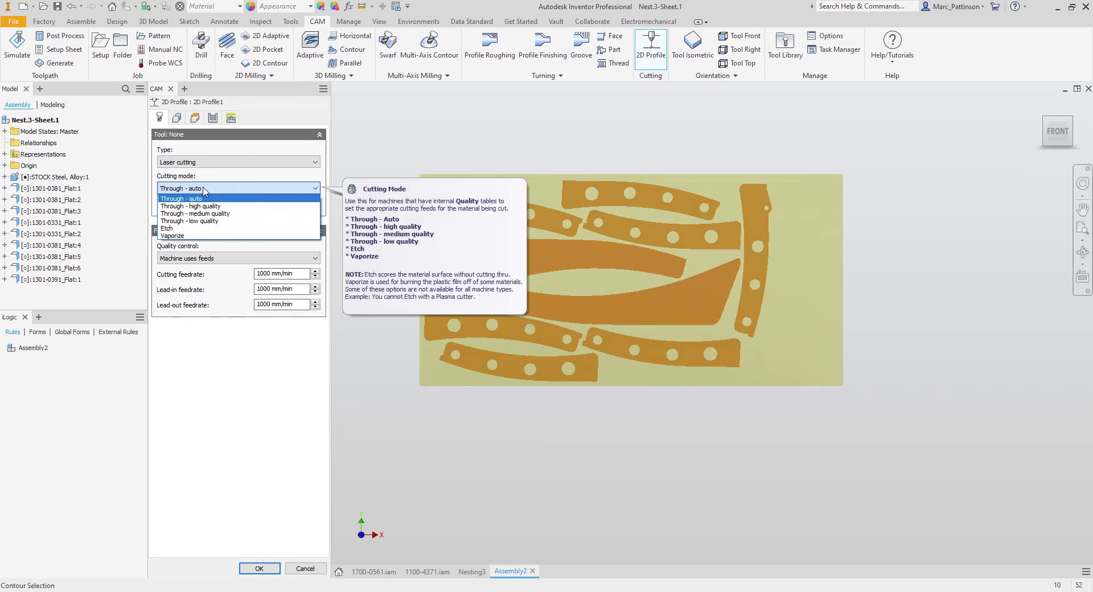
left_click(202, 199)
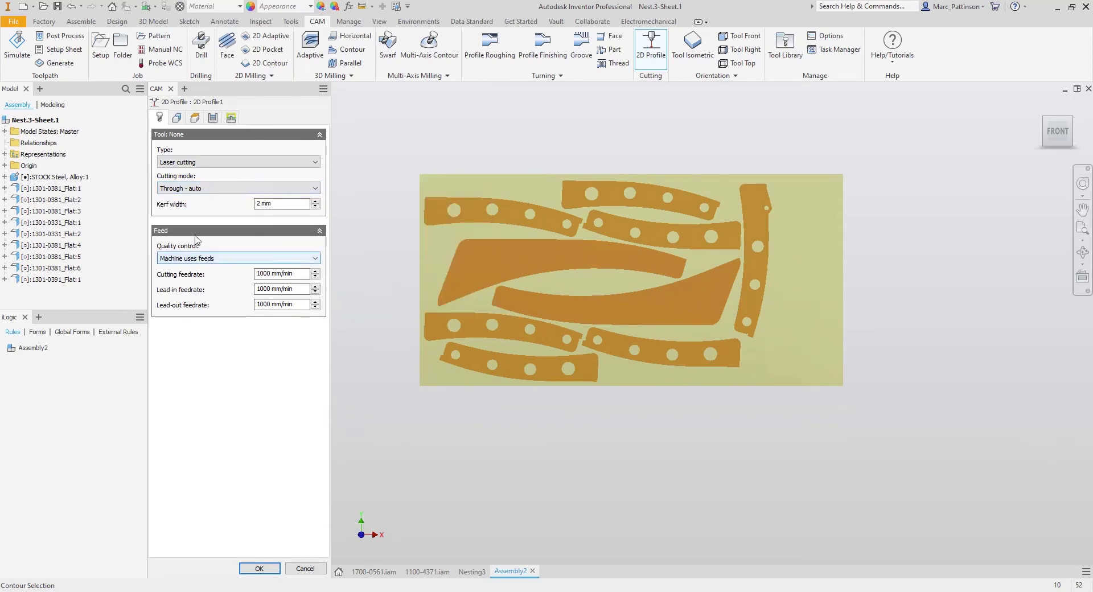
left_click(489, 258)
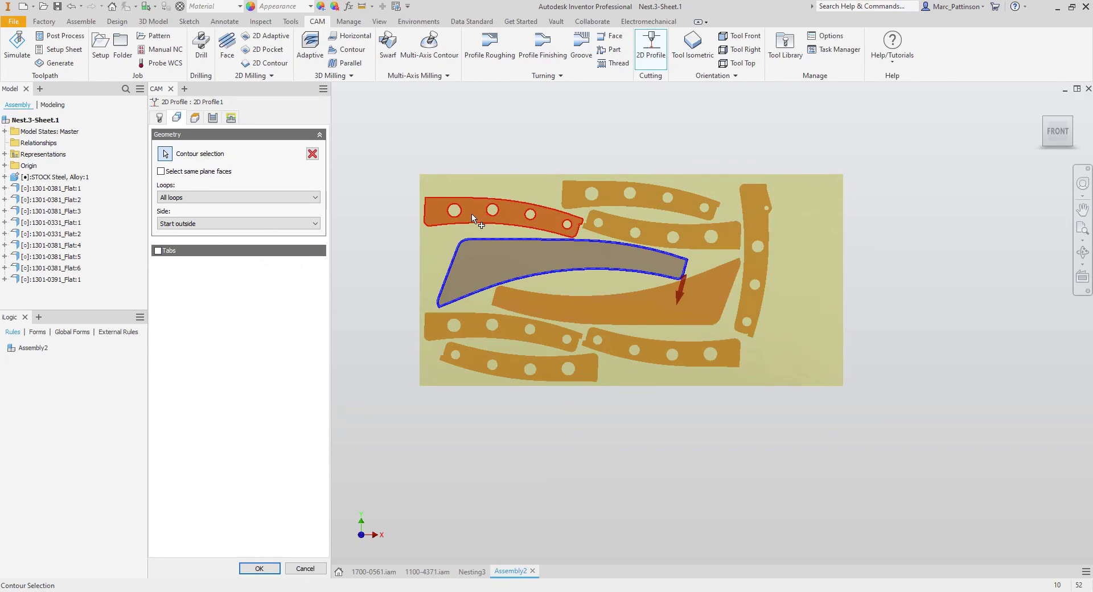
left_click(162, 172)
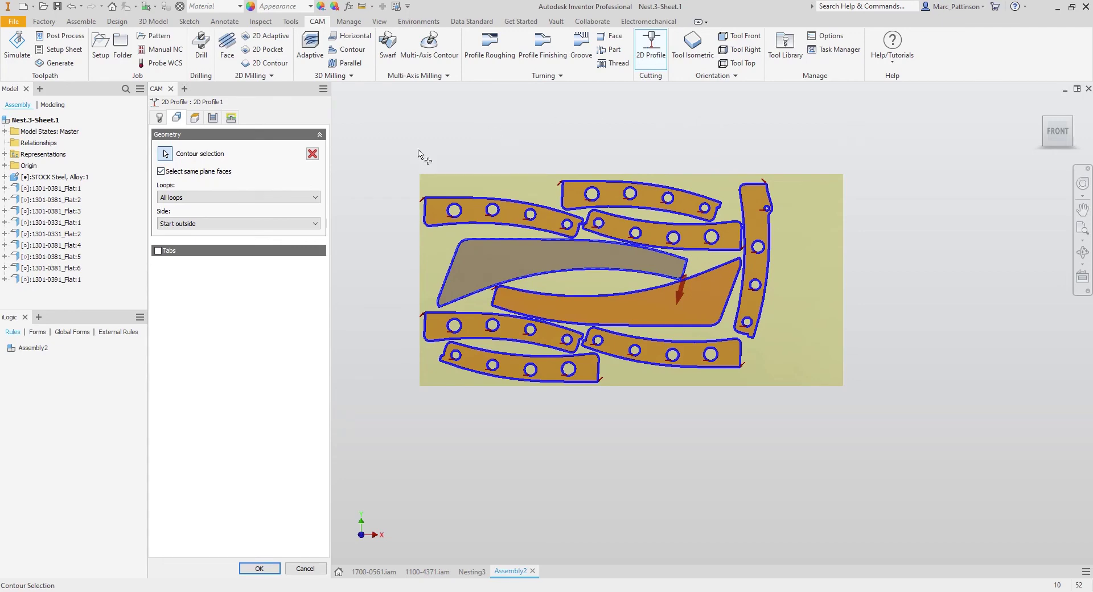
left_click(259, 568)
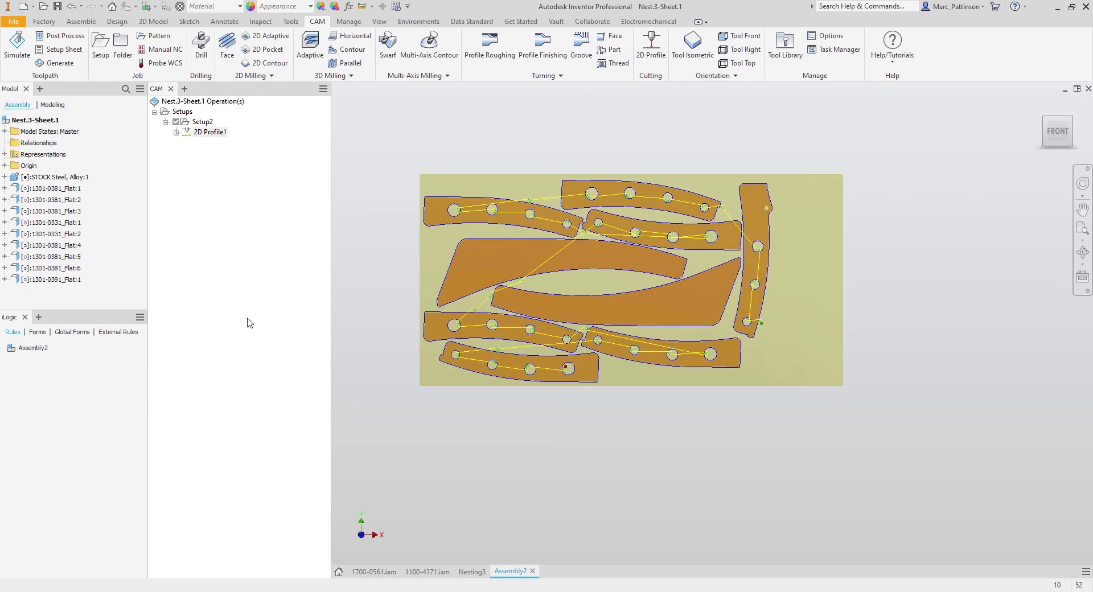
Simulate the 2D Profile1 toolpath in the home isometric view, rewinding and playing it
left_click(17, 46)
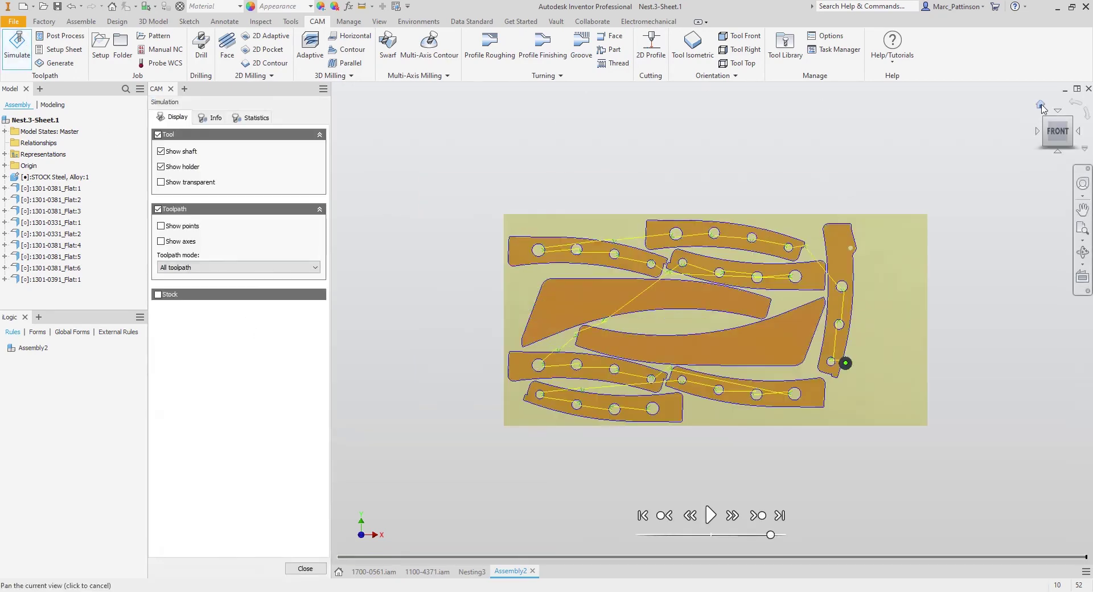
left_click(1042, 106)
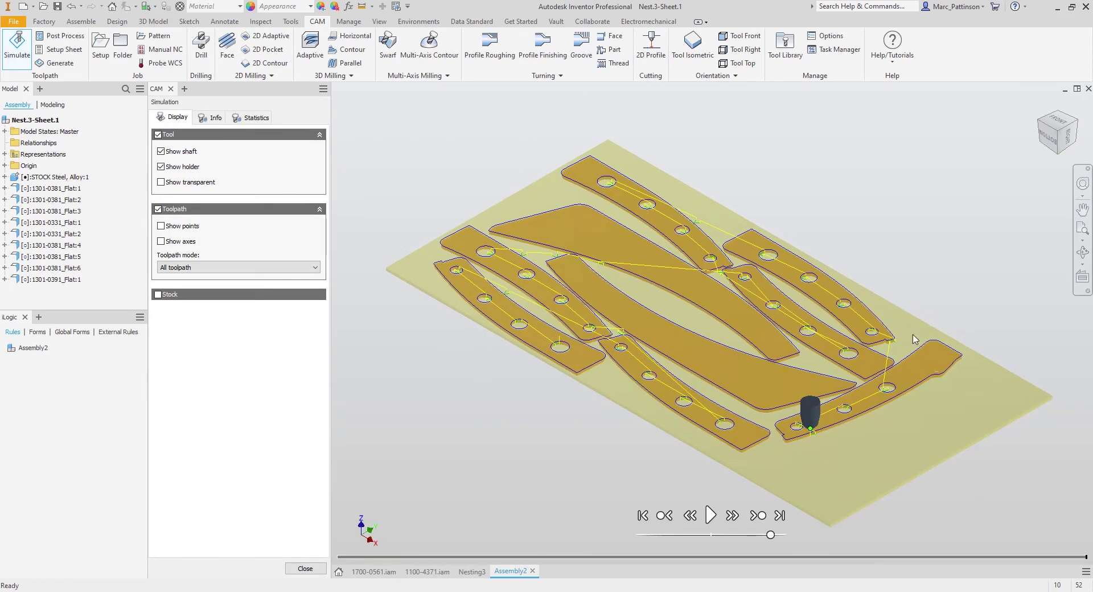
mouse_move(772, 540)
left_mouse_down()
mouse_move(747, 540)
mouse_move(779, 541)
left_mouse_up()
left_click(710, 515)
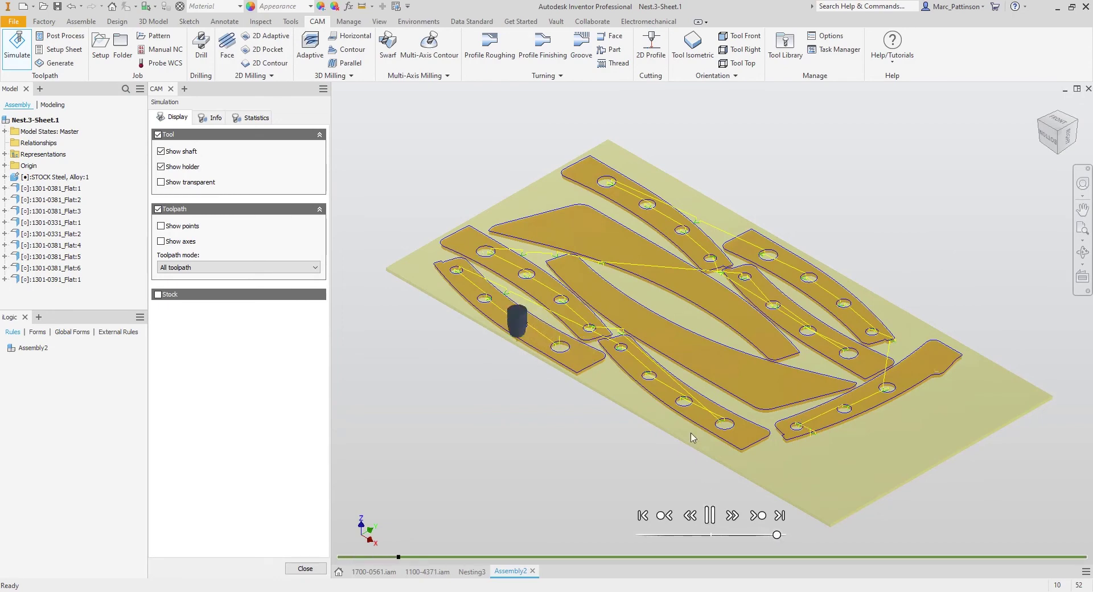